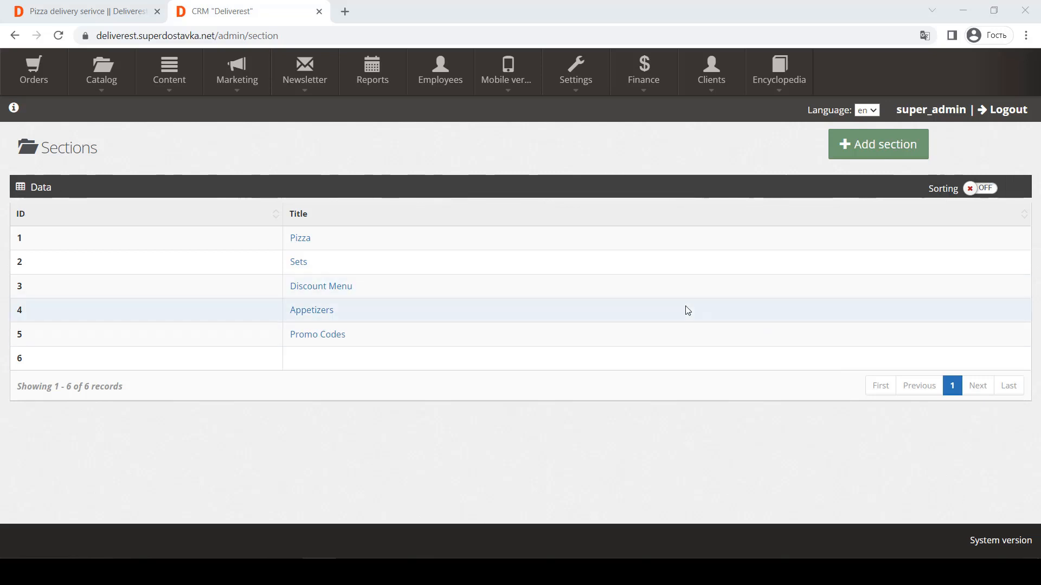
Examine the Sets and Discount Menu sections on the pizza delivery storefront.
mouse_move(110, 78)
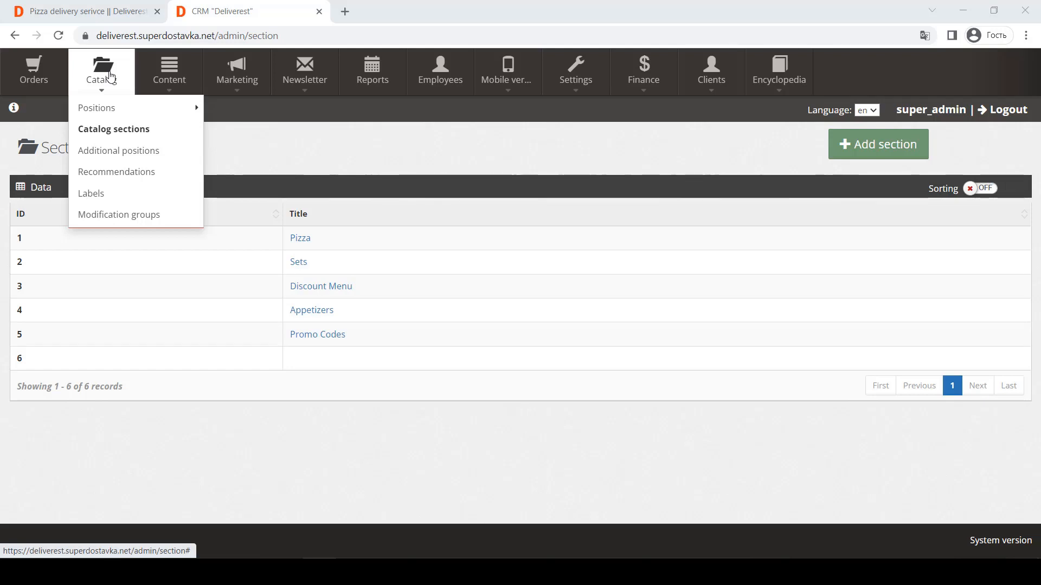
click(82, 11)
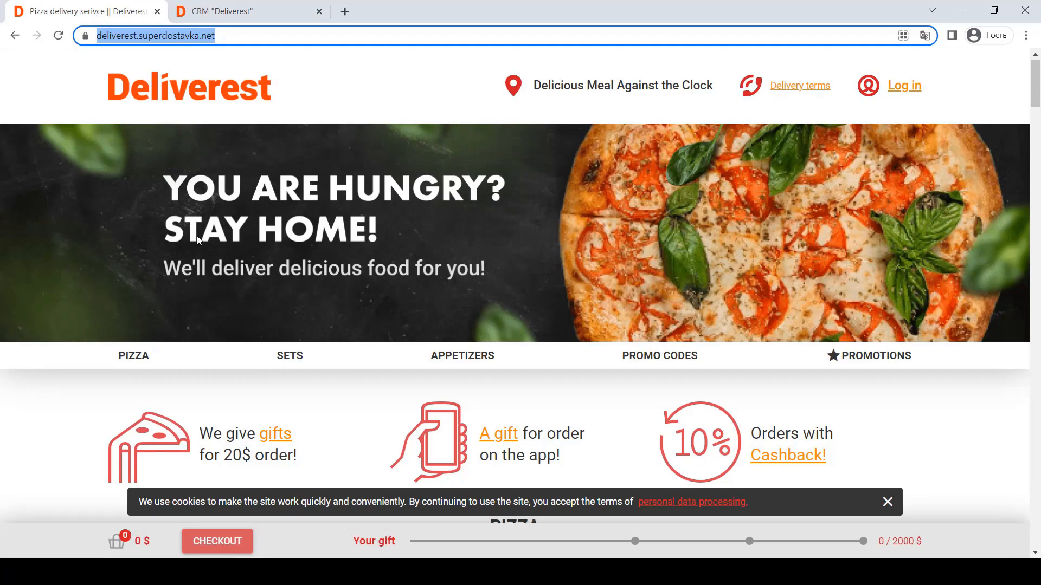
scroll(197, 238, down, 8)
scroll(198, 240, down, 20)
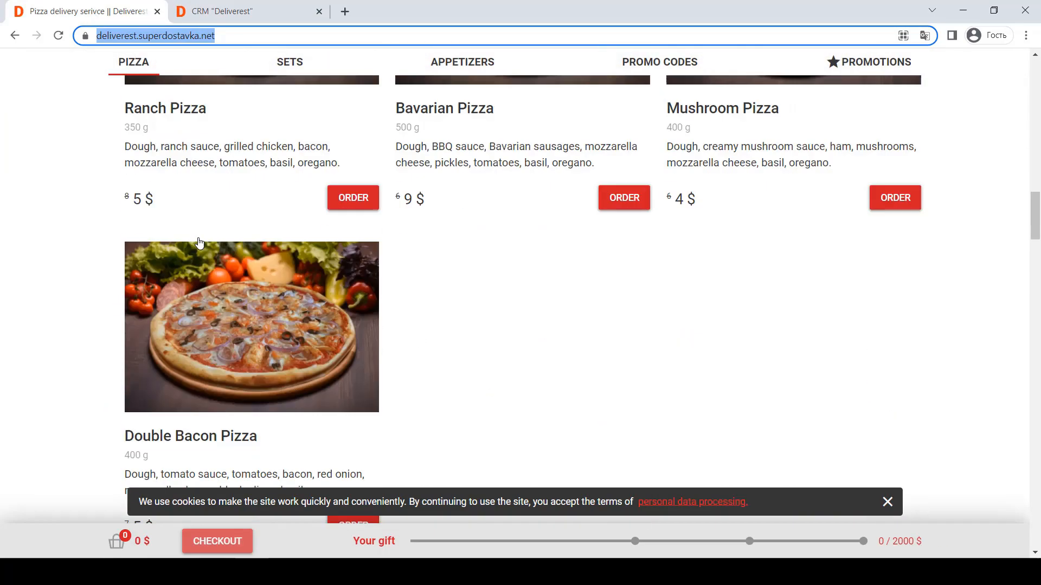
scroll(255, 252, down, 2)
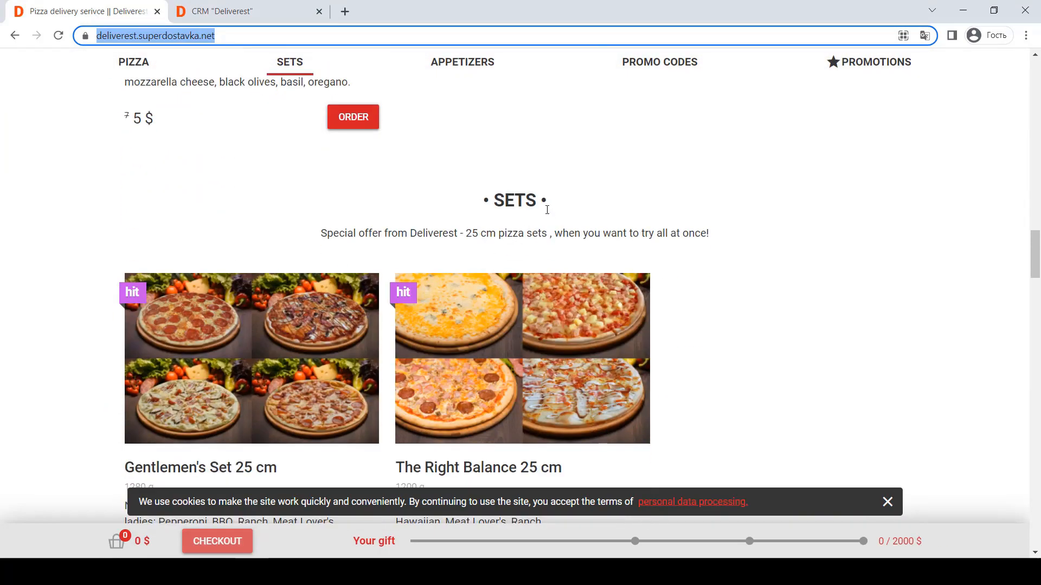
click(518, 198)
triple_click(519, 198)
scroll(446, 266, down, 8)
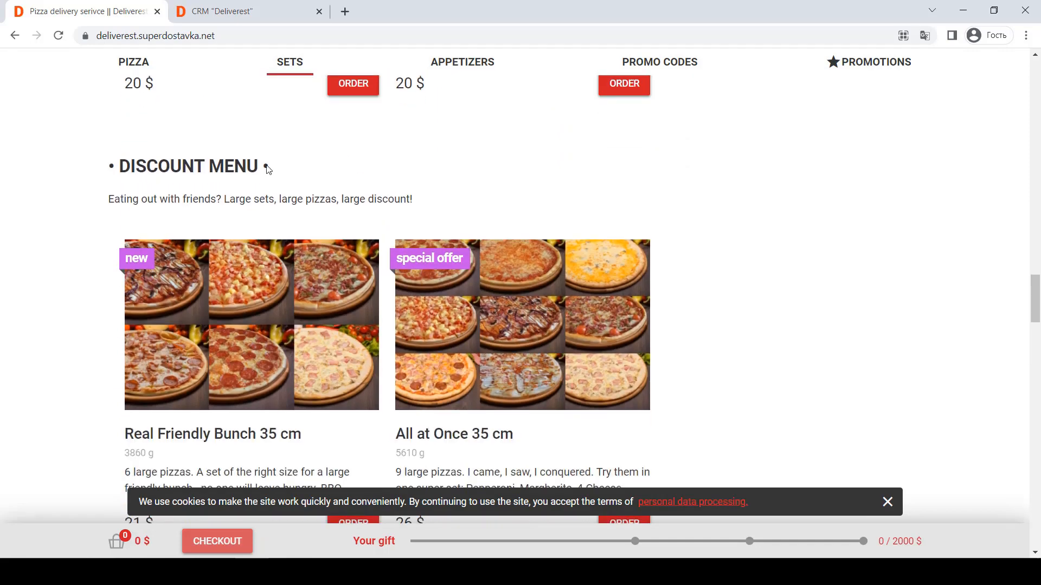
drag(271, 167, 98, 154)
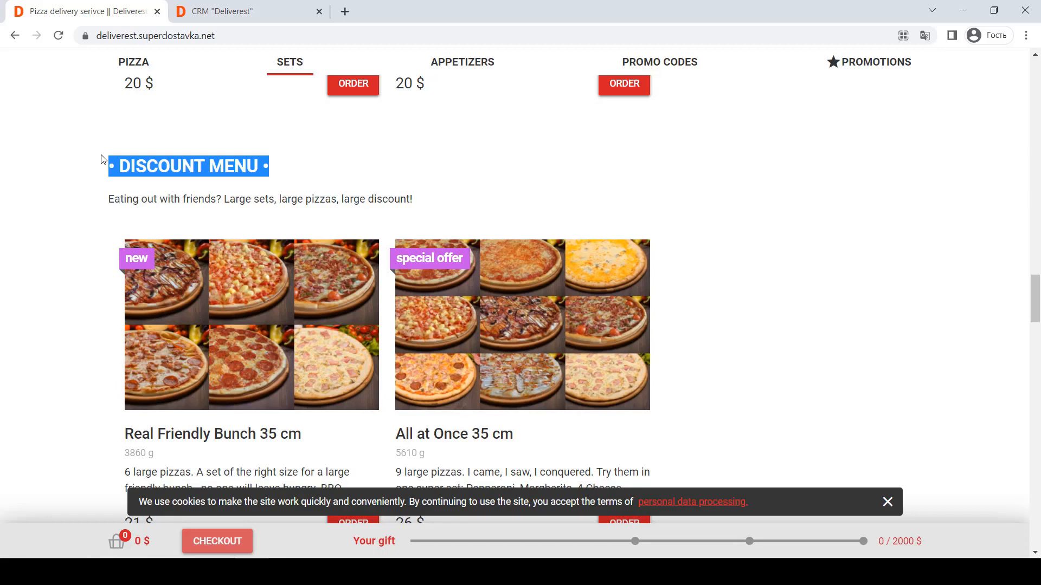
Switch to the CRM, start a new catalog position and title it Filadelfia.
click(218, 12)
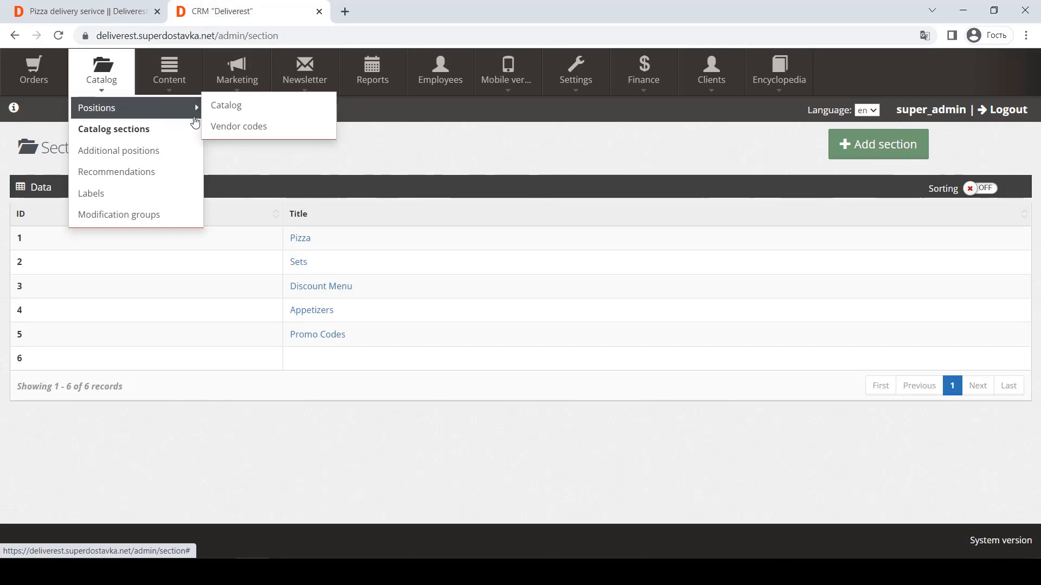
click(225, 106)
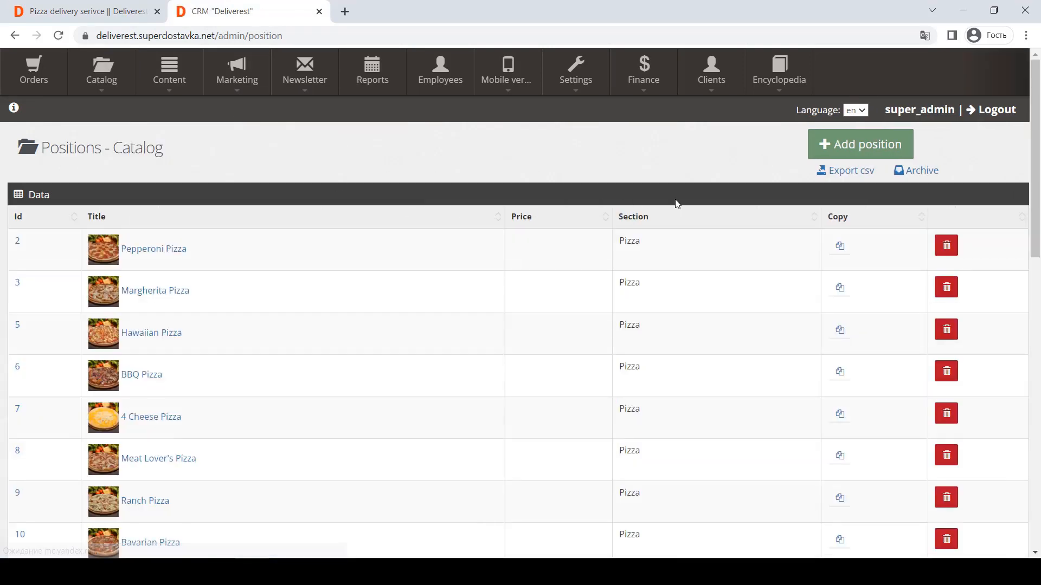
click(857, 150)
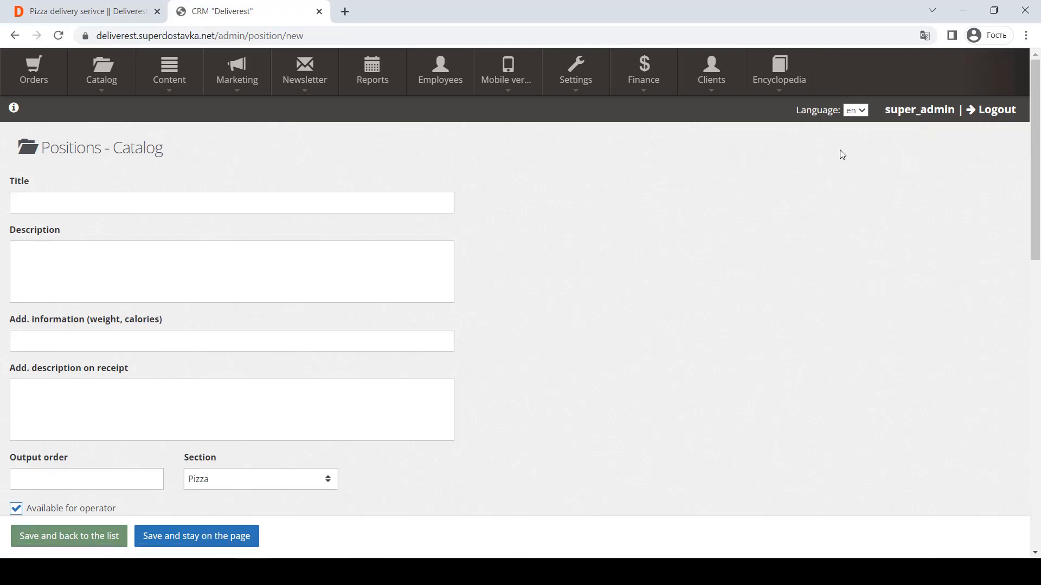
click(390, 197)
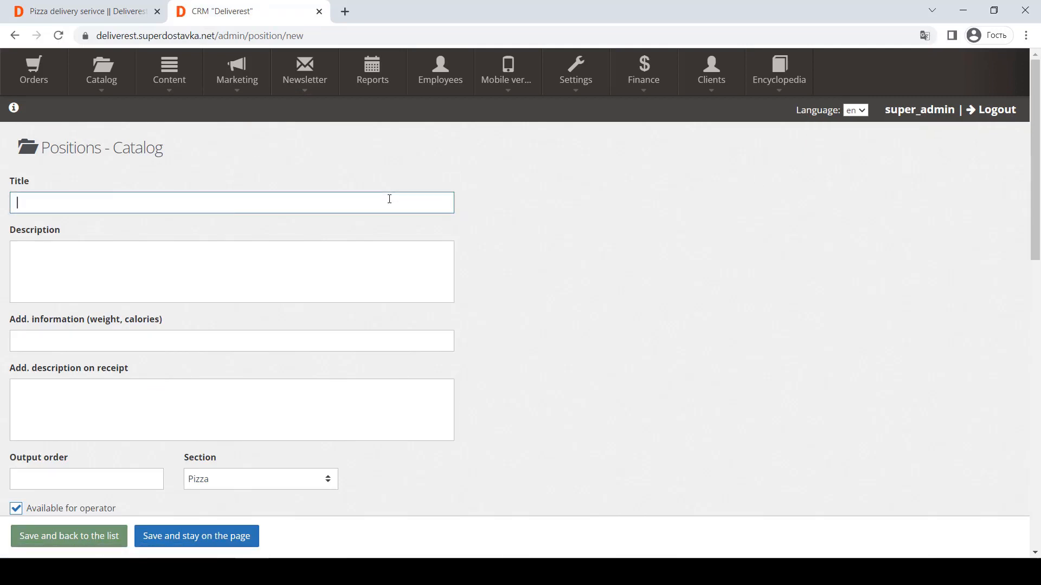
text(Filadelfia)
scroll(304, 282, down, 1)
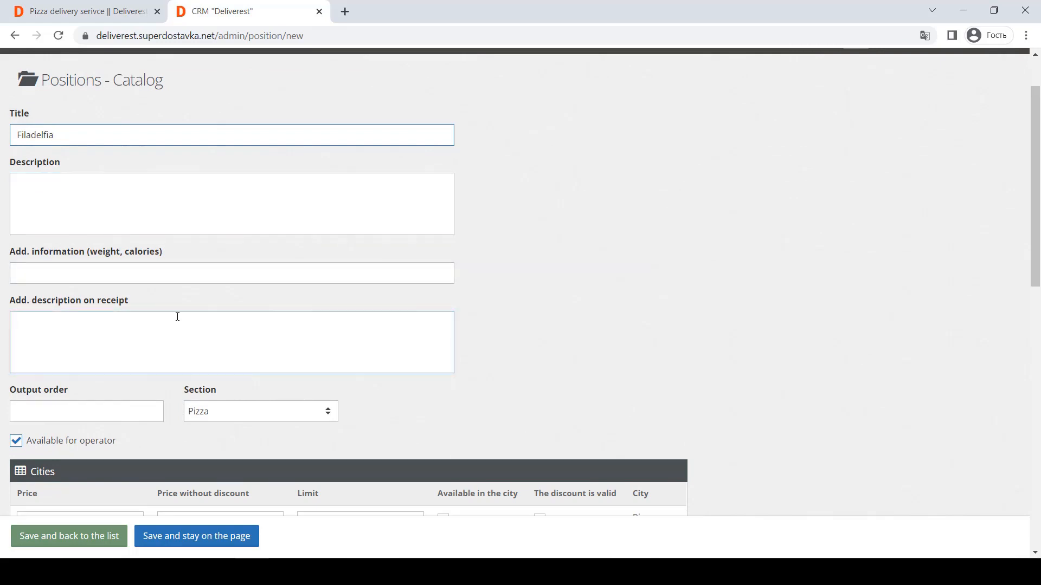
click(94, 412)
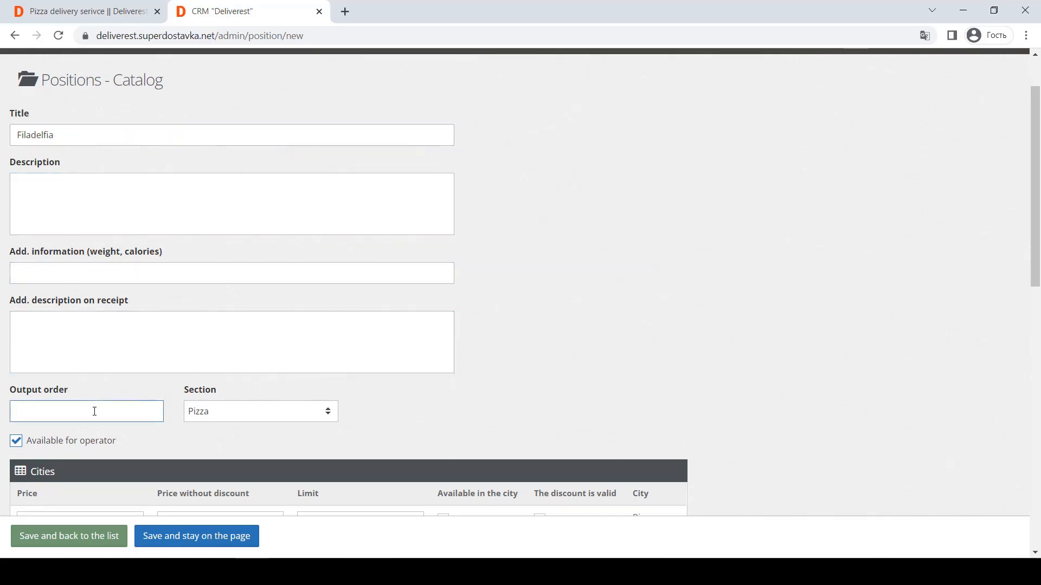
click(116, 12)
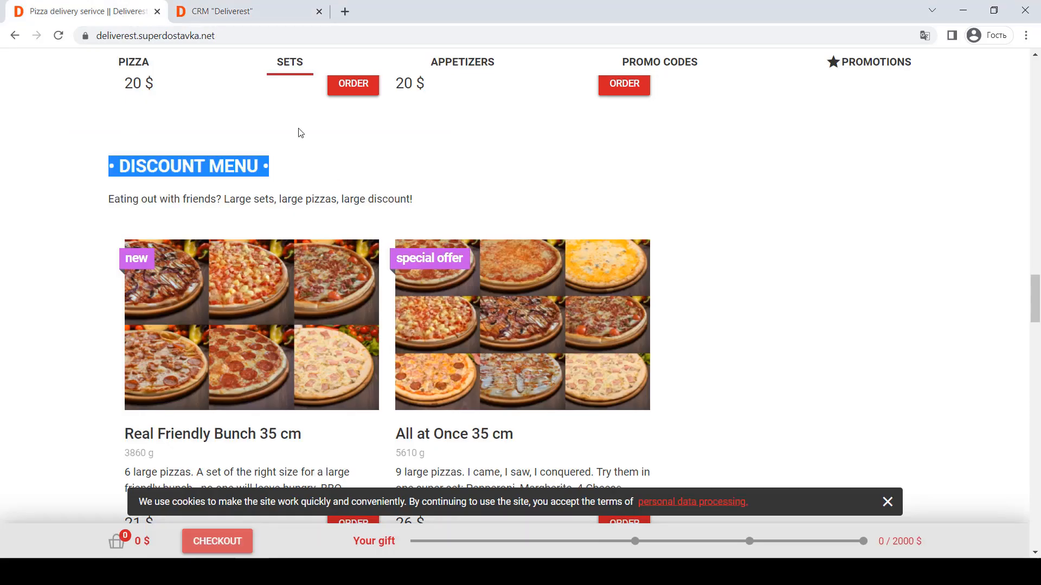
click(253, 16)
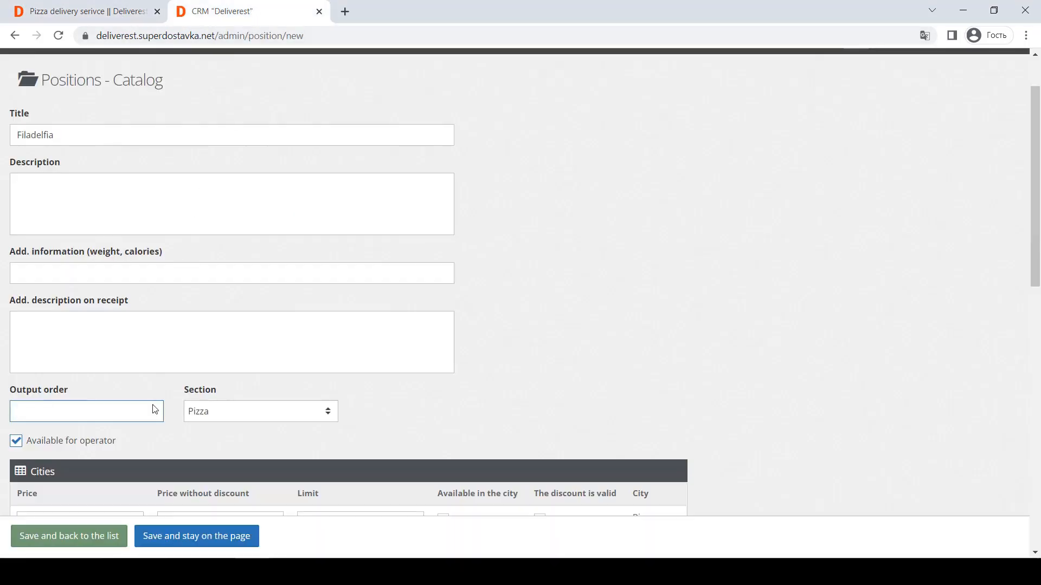
Set the position's price to 300 for Riga and 200 for Hyderabad.
scroll(115, 430, down, 2)
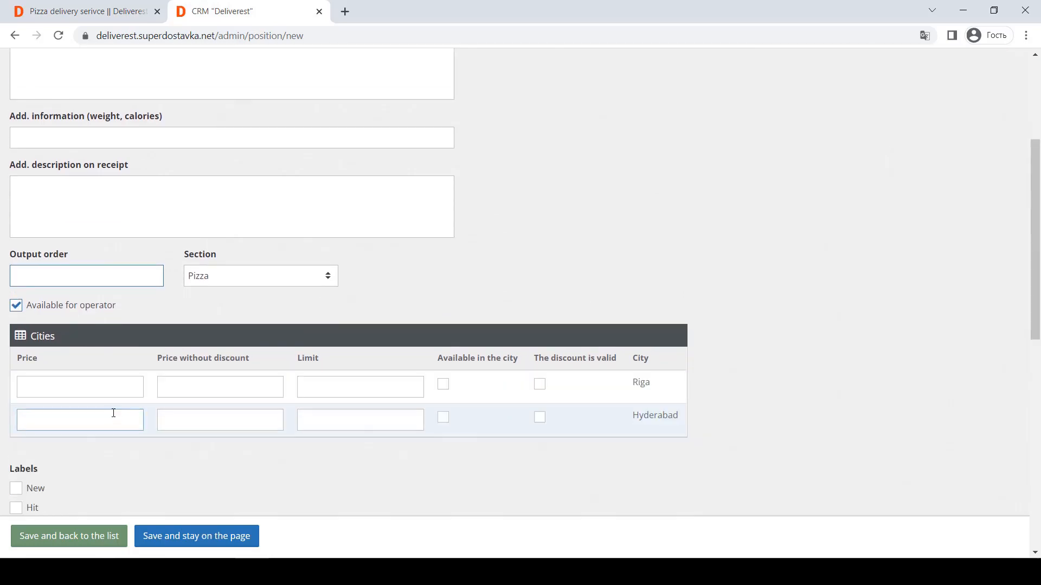
click(106, 395)
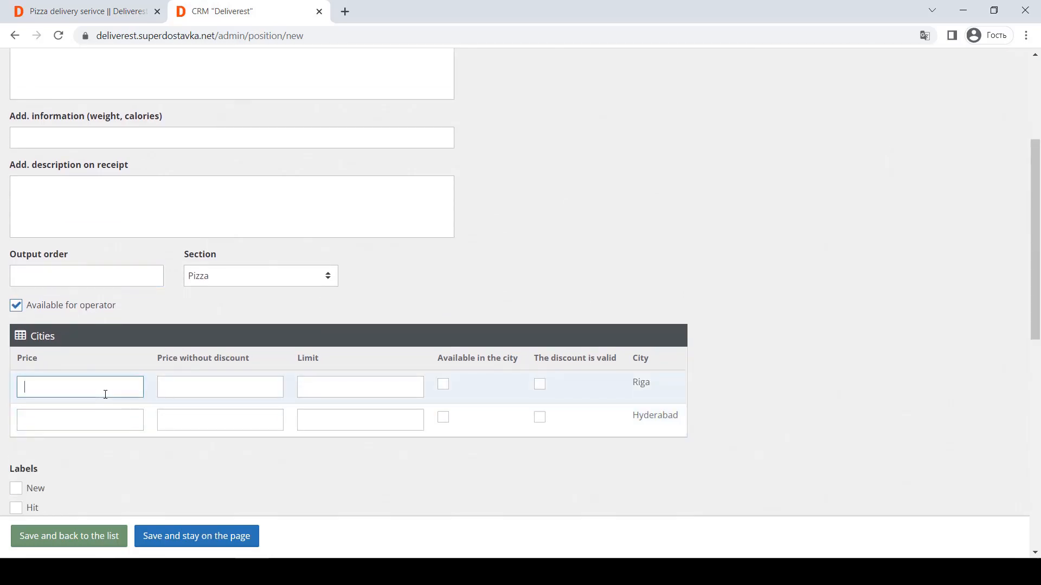
text(300)
click(99, 416)
text(200)
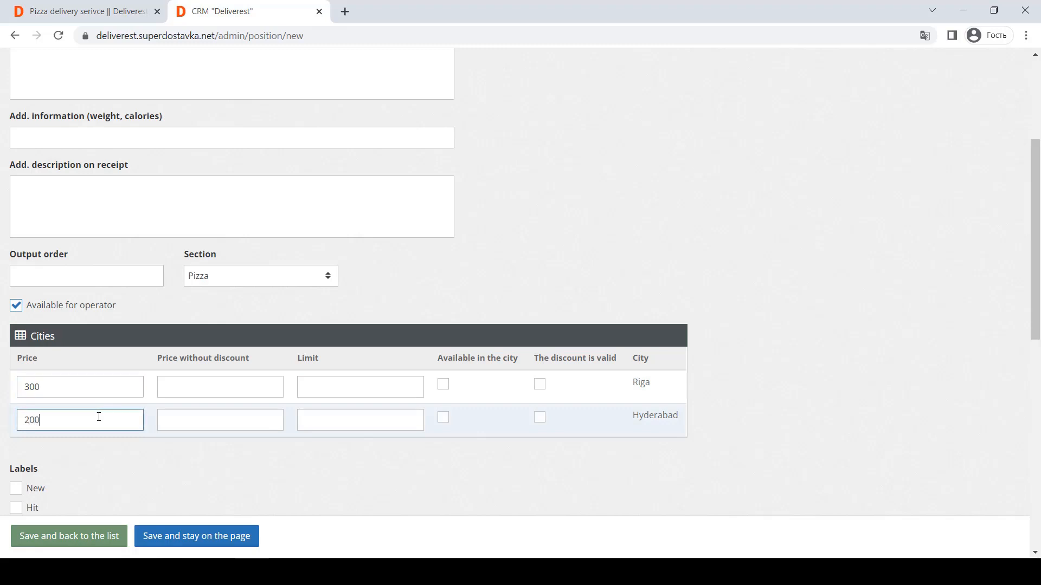
click(443, 384)
click(443, 417)
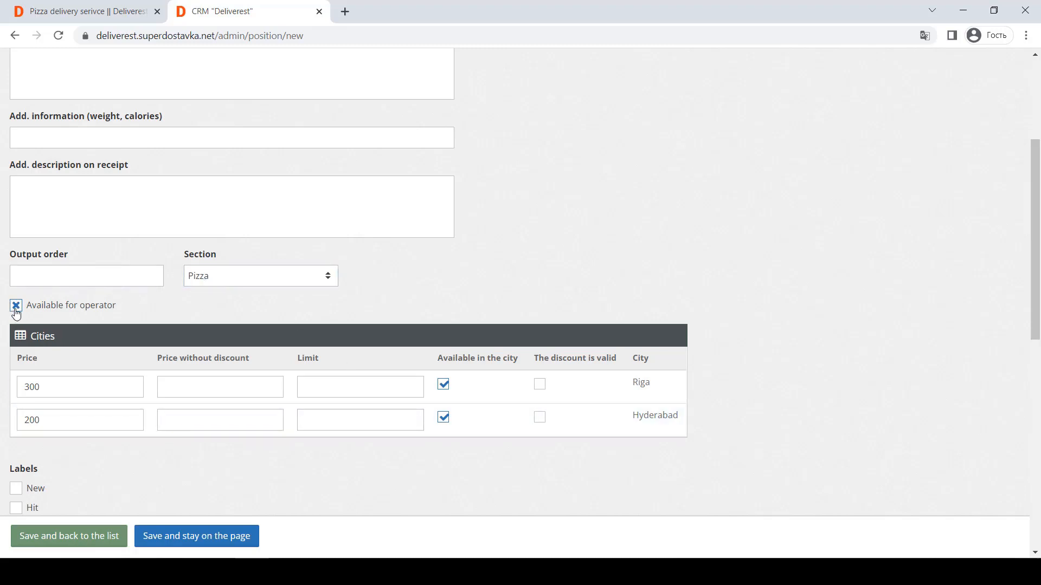
click(446, 420)
click(446, 387)
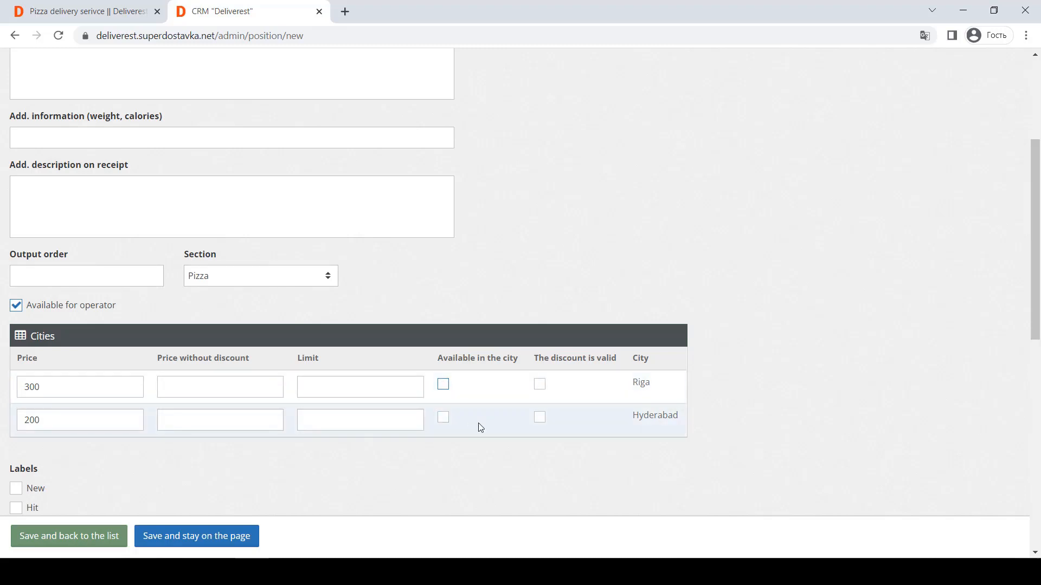
click(539, 385)
click(540, 418)
click(540, 418)
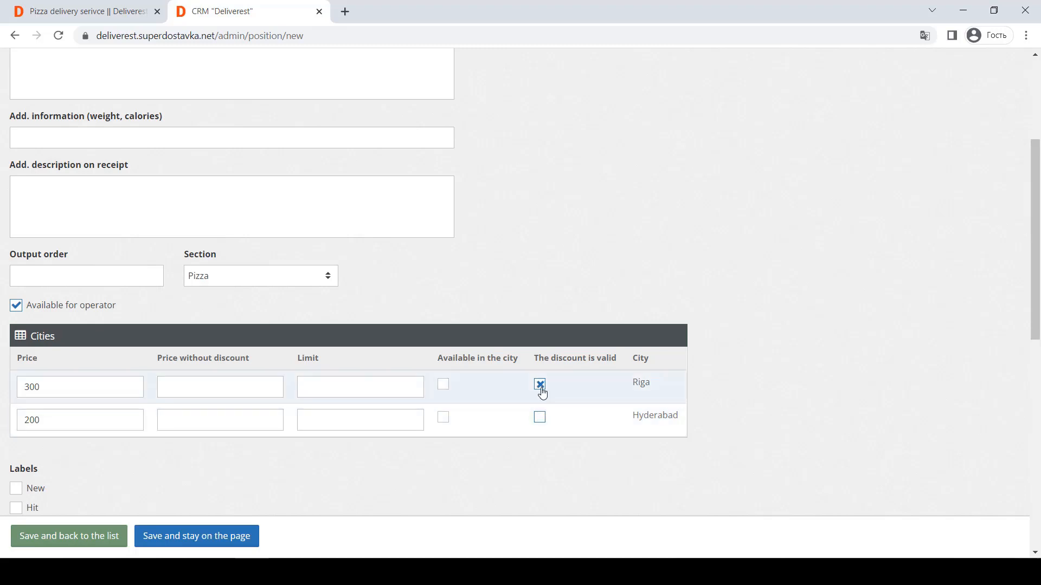
click(540, 385)
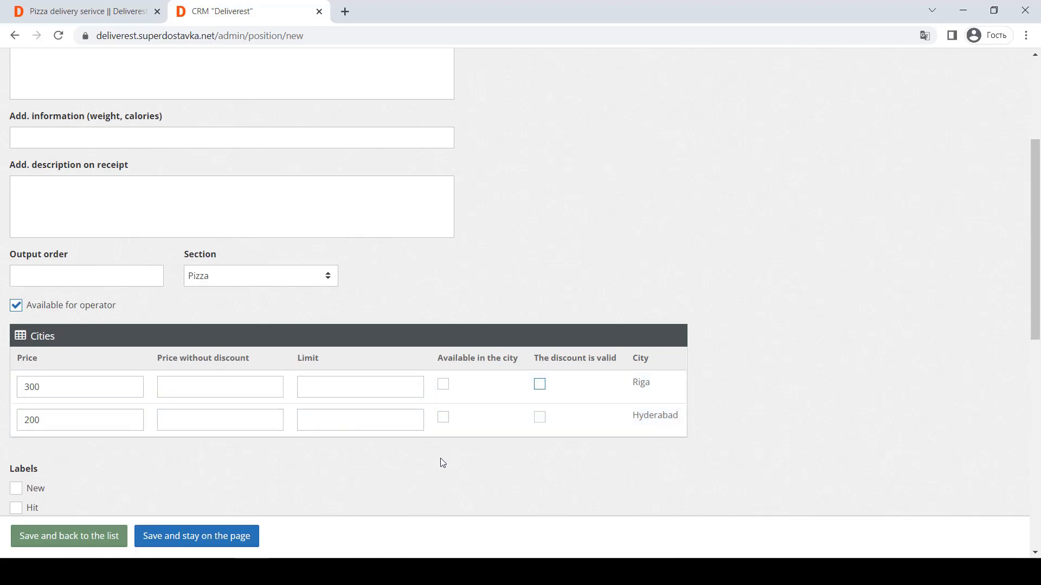
Assign the New label to the position.
scroll(437, 460, down, 3)
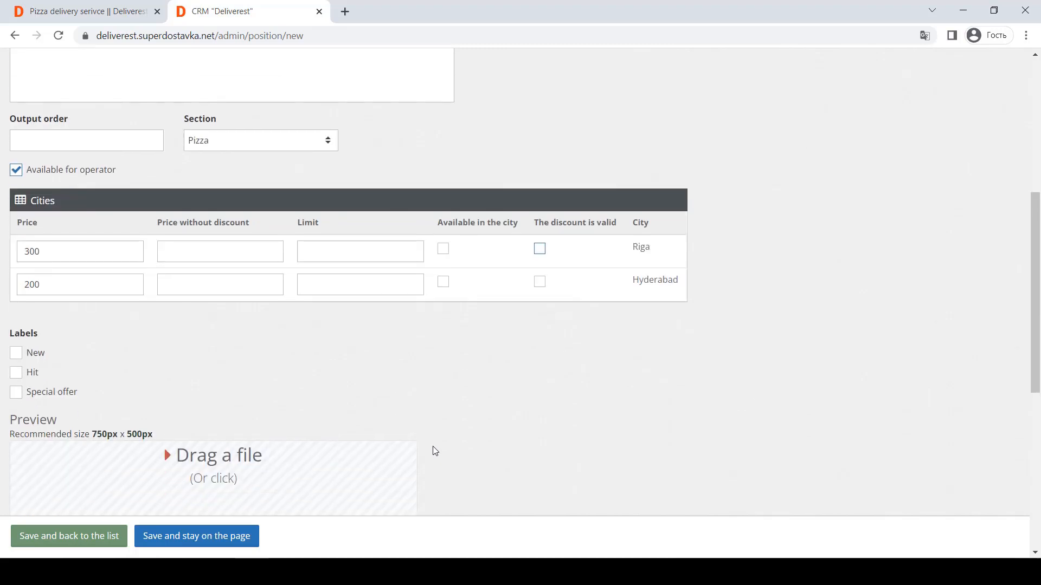
double_click(39, 335)
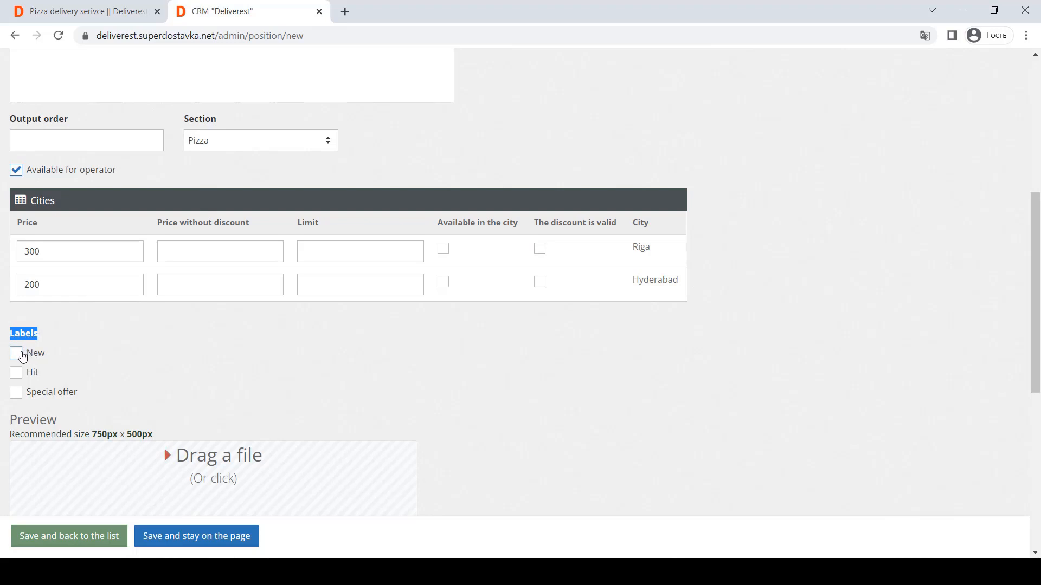
click(22, 356)
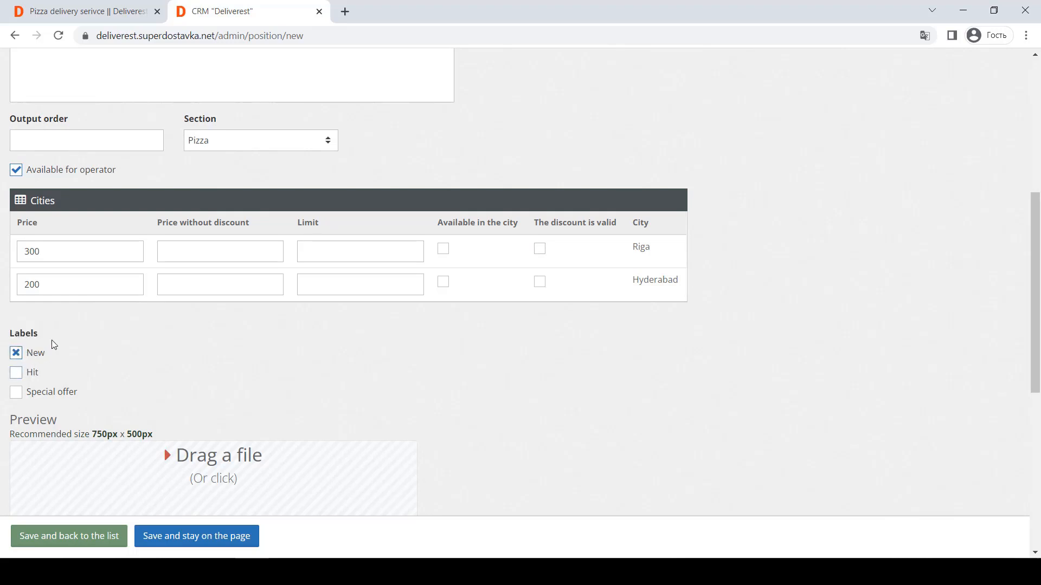
Check how labels look on the storefront's Discount Menu items, and read the recommended preview image size in the position form.
click(71, 12)
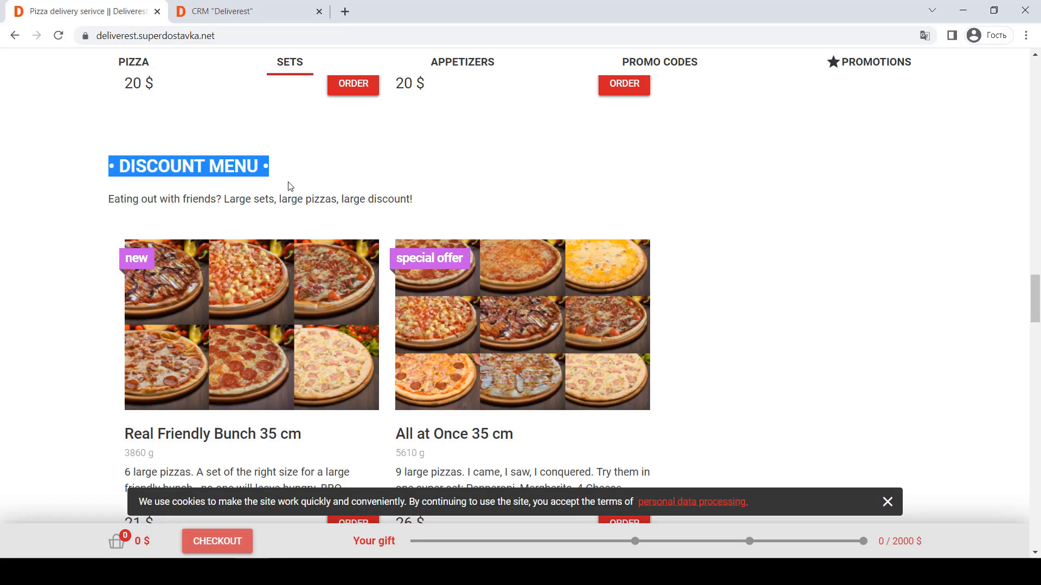
click(269, 9)
scroll(135, 303, down, 2)
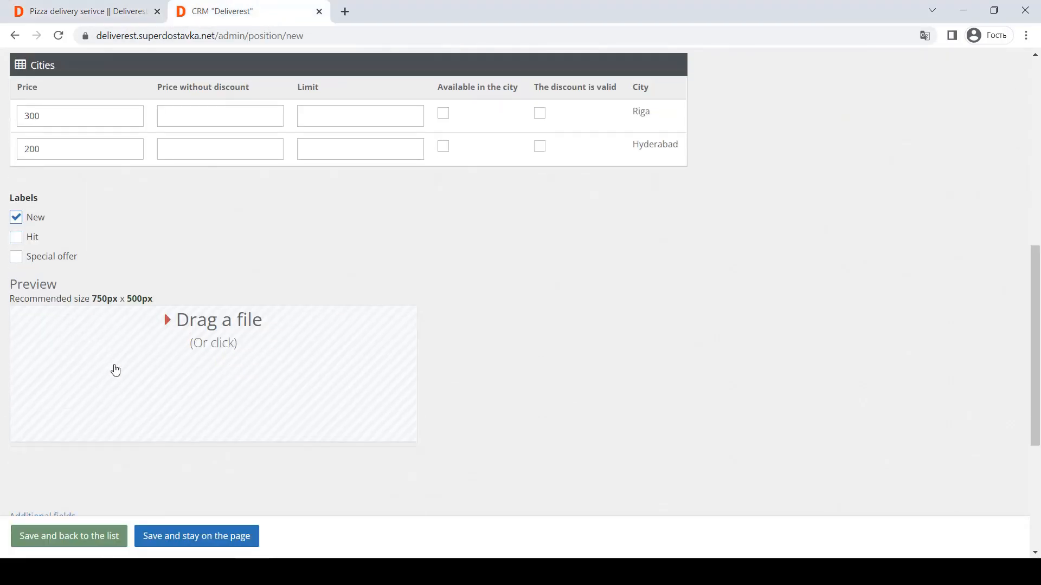
drag(158, 301, 61, 291)
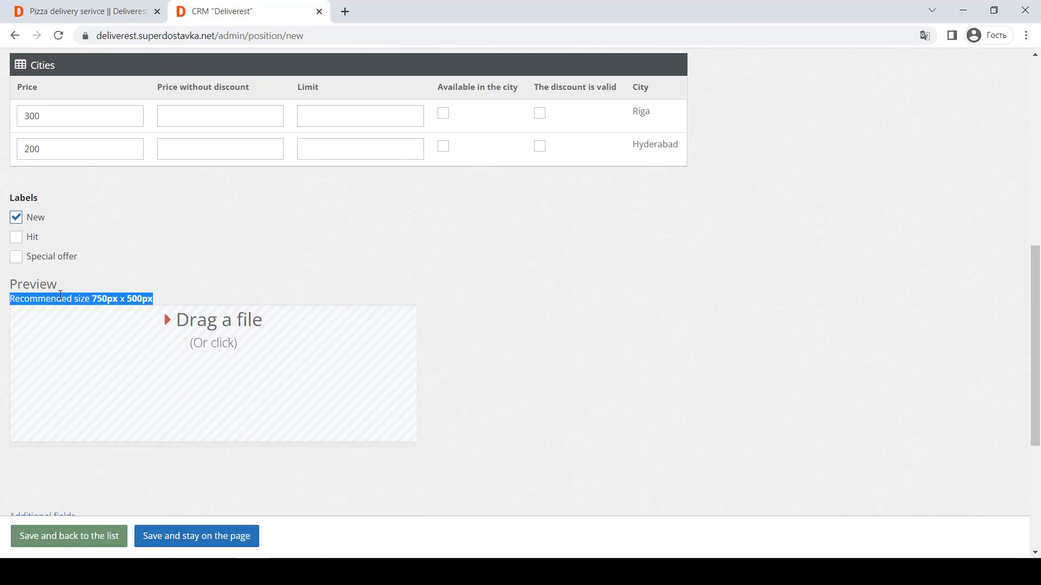
Expand the position's additional fields and review the weight, composition and storage entries.
scroll(61, 296, down, 4)
click(45, 259)
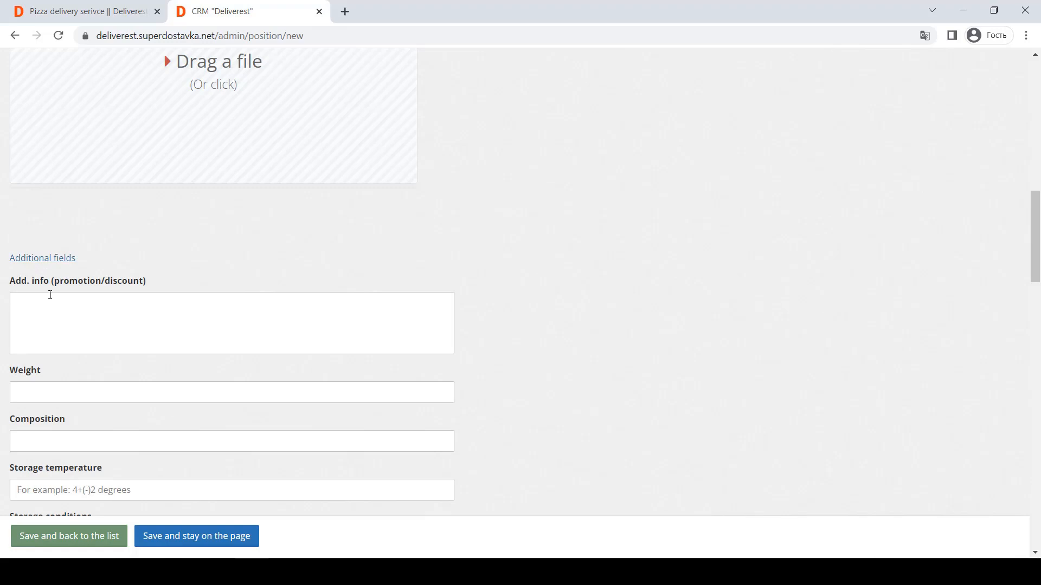
click(26, 394)
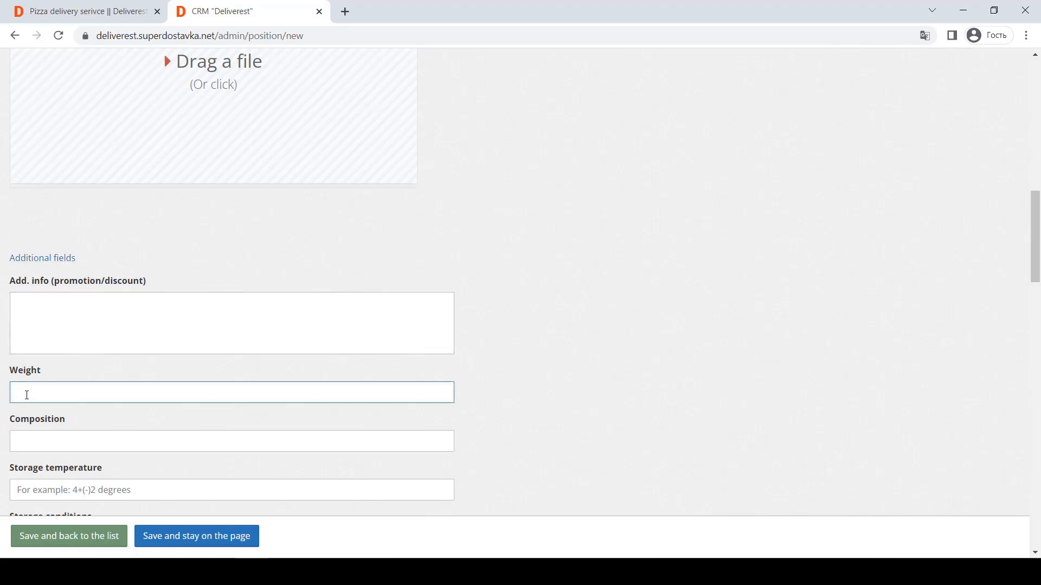
scroll(27, 390, down, 3)
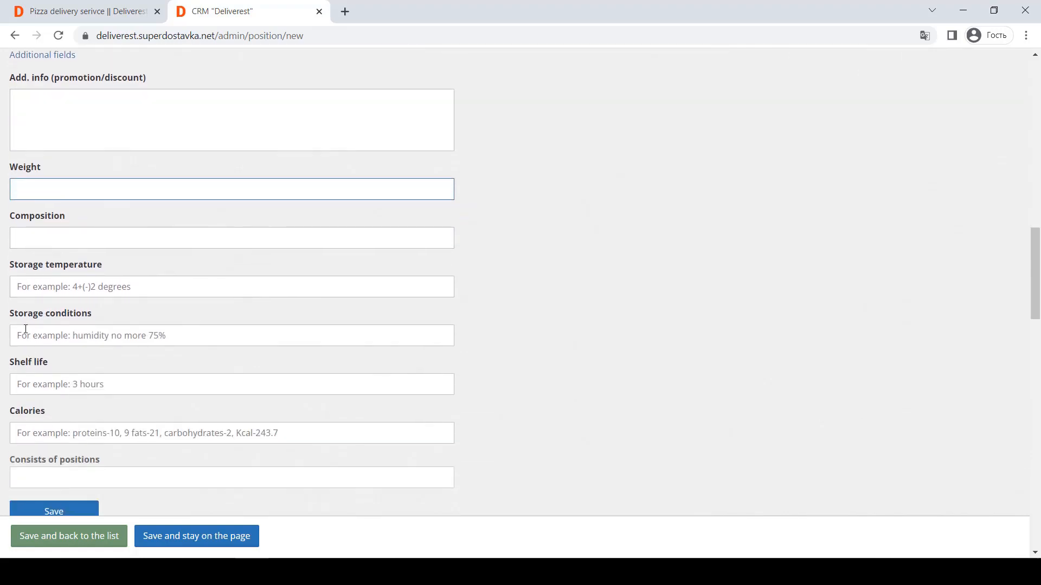
click(22, 239)
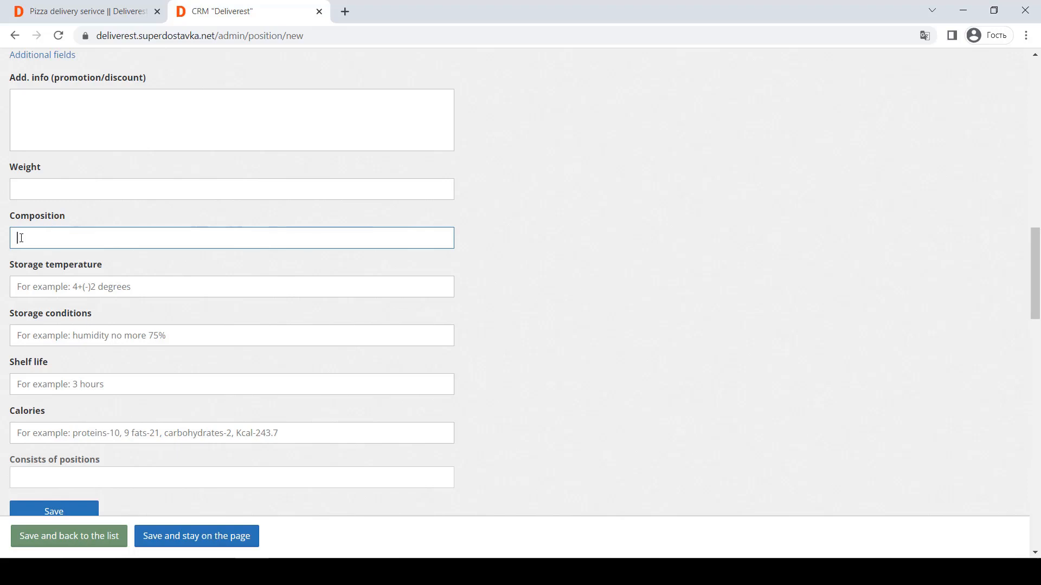
Add Mayonnaise and Spicy Chicken Wings as the positions this item consists of.
scroll(50, 276, down, 4)
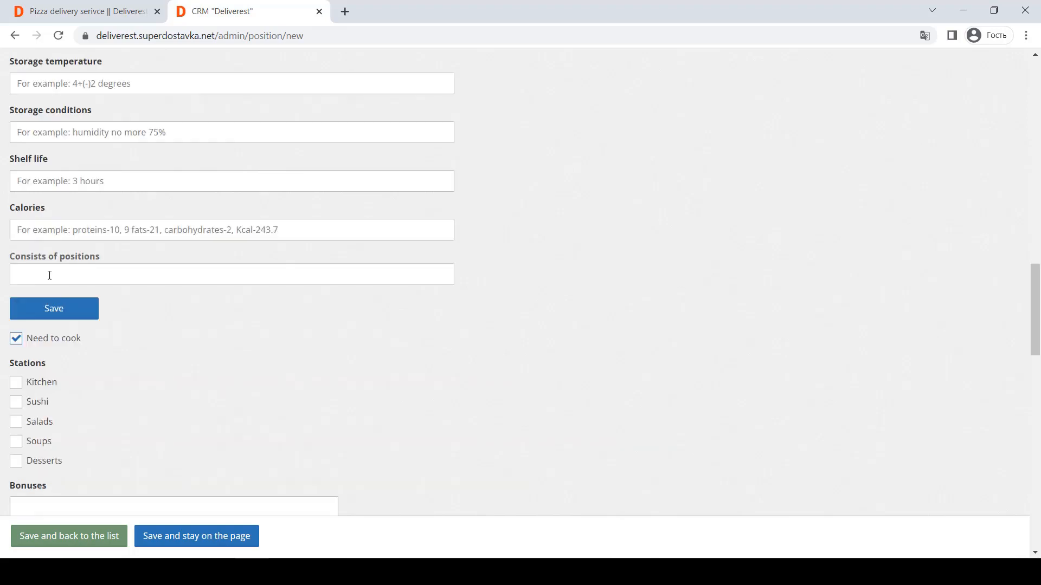
click(50, 276)
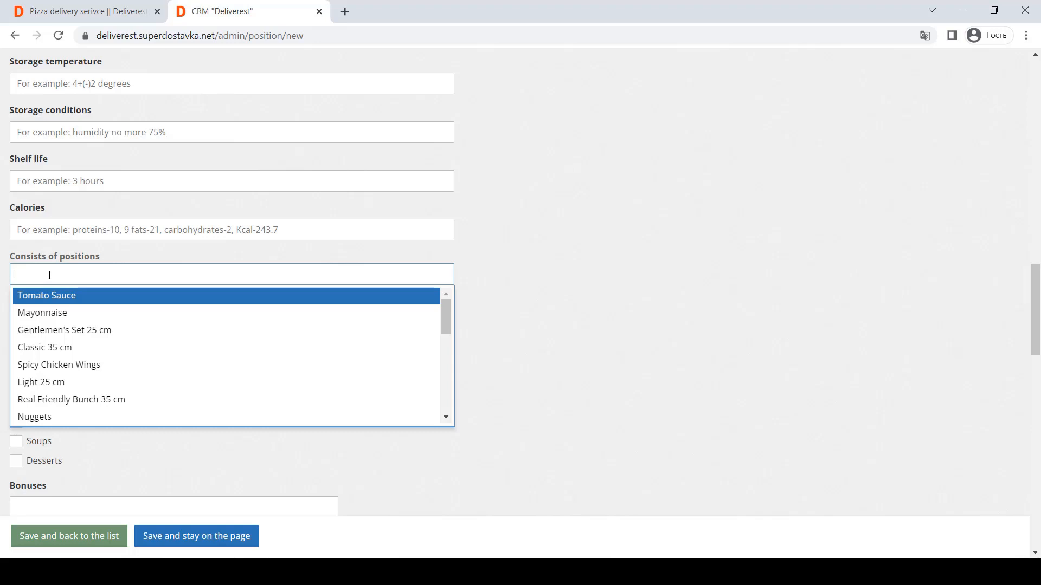
click(46, 311)
click(97, 279)
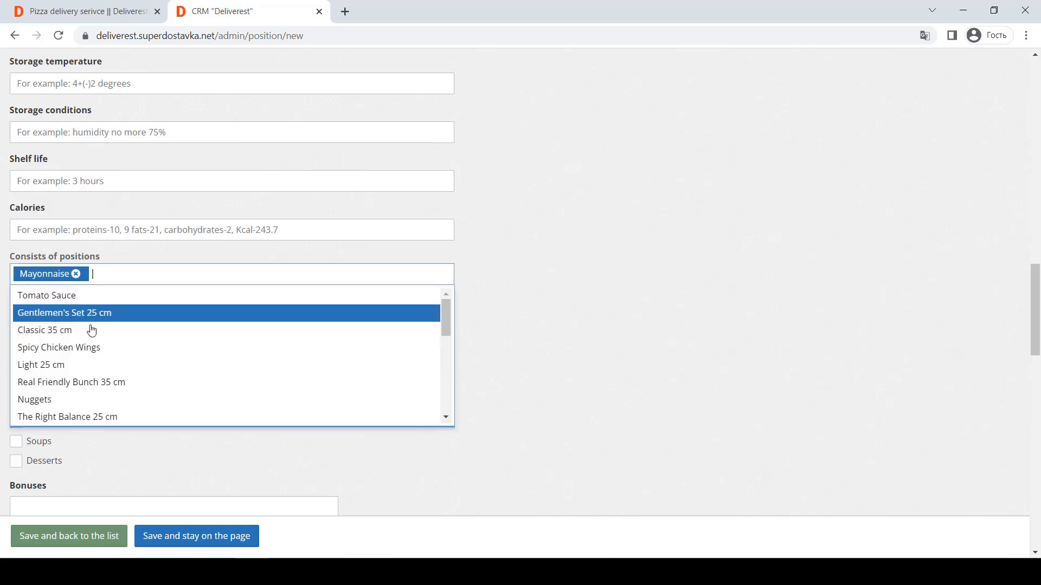
click(82, 349)
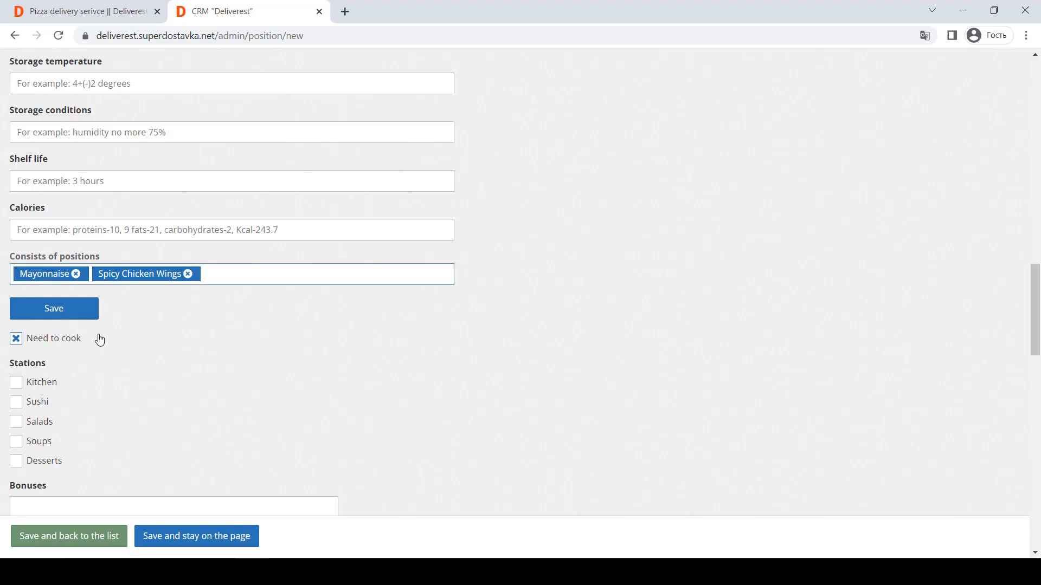
Set the position's bonuses to 100.
scroll(100, 339, down, 2)
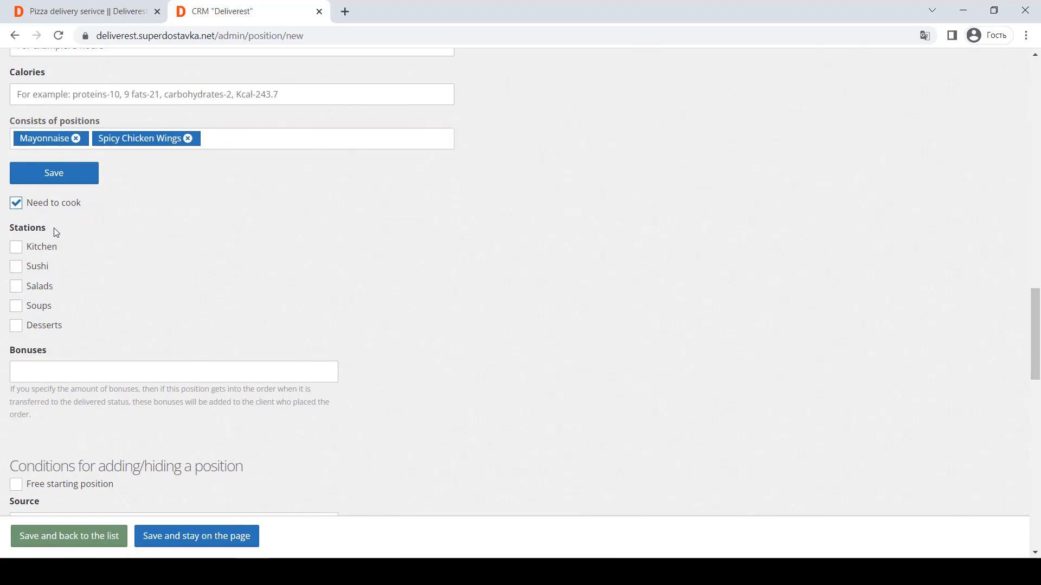
drag(56, 232, 10, 230)
click(17, 286)
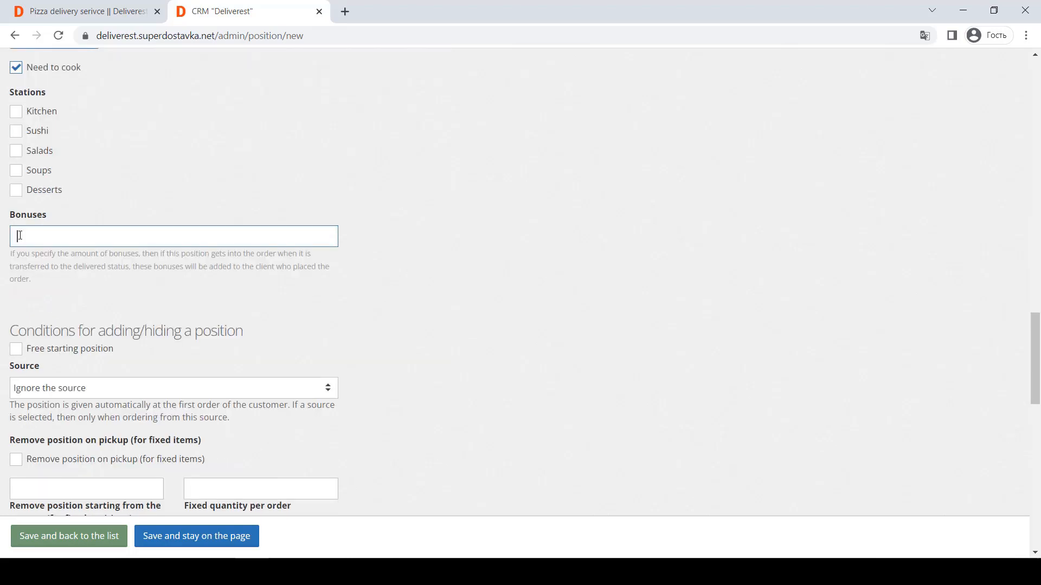
text(100)
drag(34, 237, 14, 238)
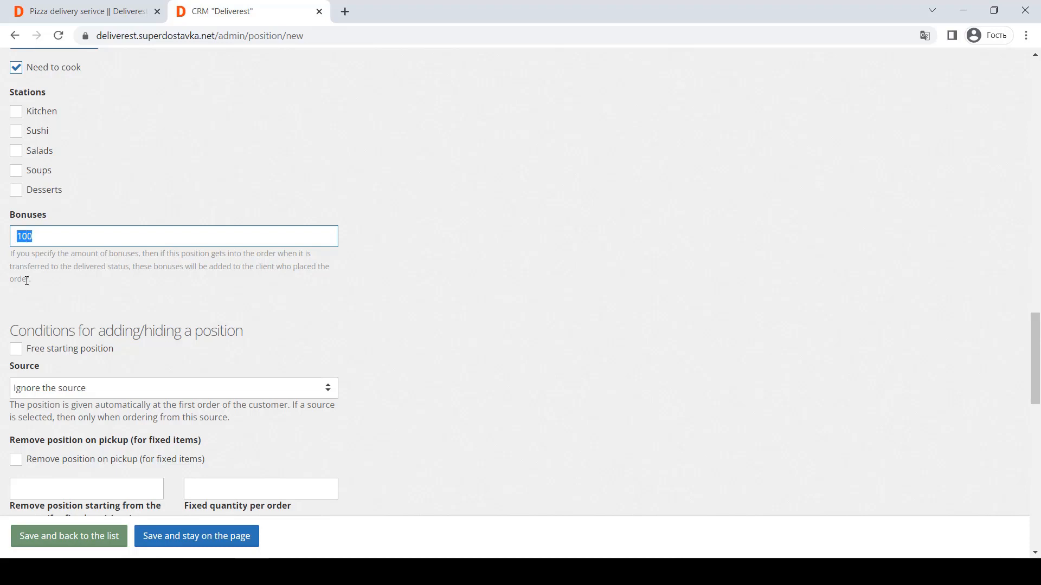
Make the item a free starting position given only for orders from the Mobile app source.
click(16, 350)
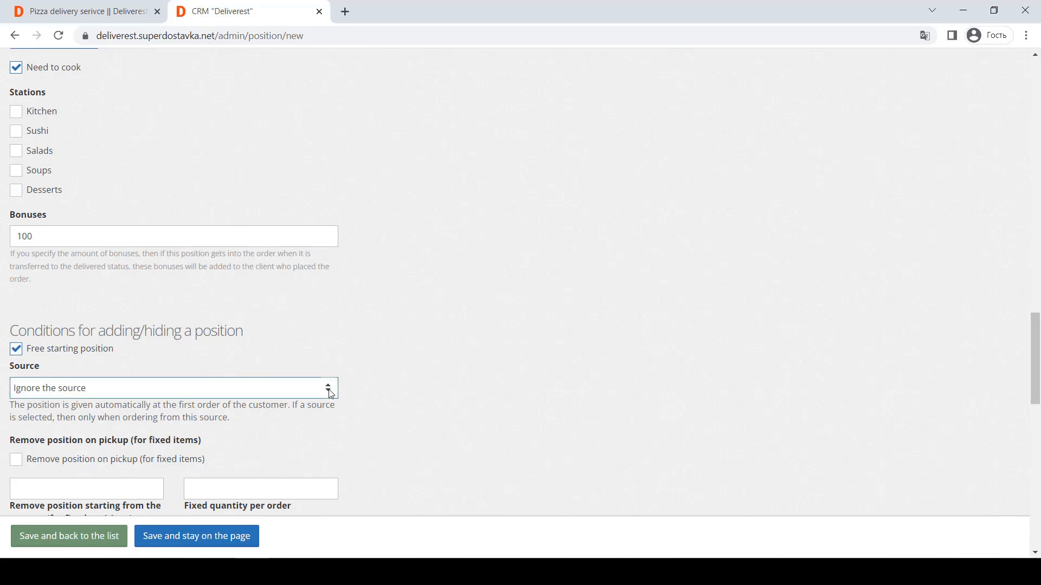
click(312, 389)
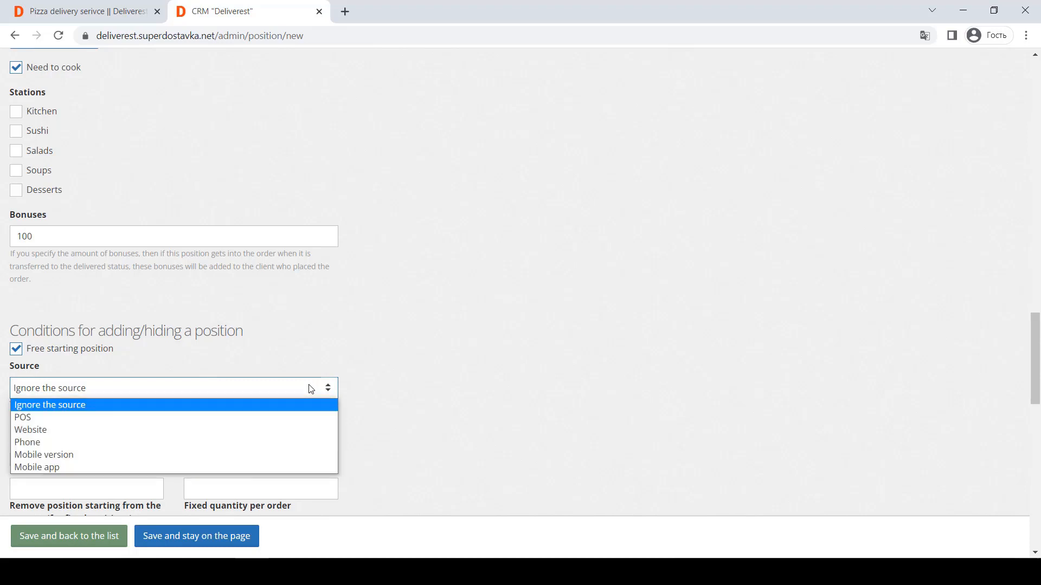
click(232, 467)
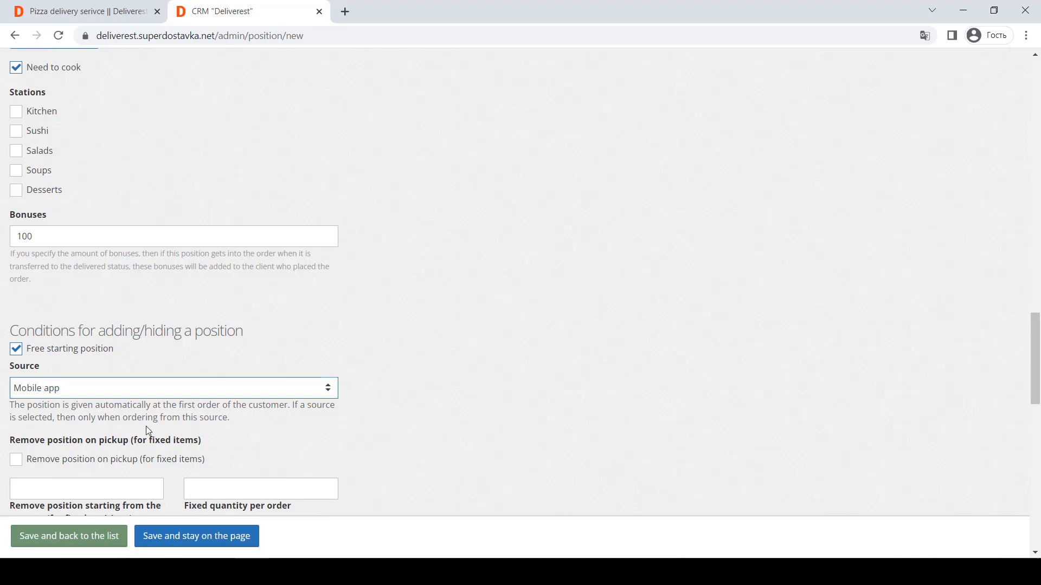
Enable removing the position on pickup, with removal starting from an amount of 700 and a fixed quantity of 1 per order.
click(15, 461)
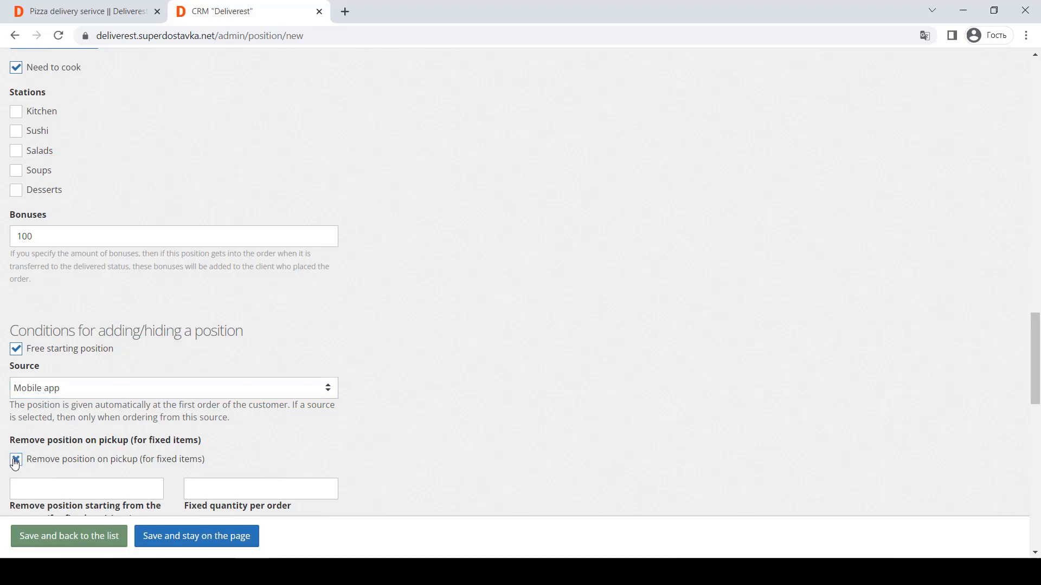
scroll(15, 463, down, 4)
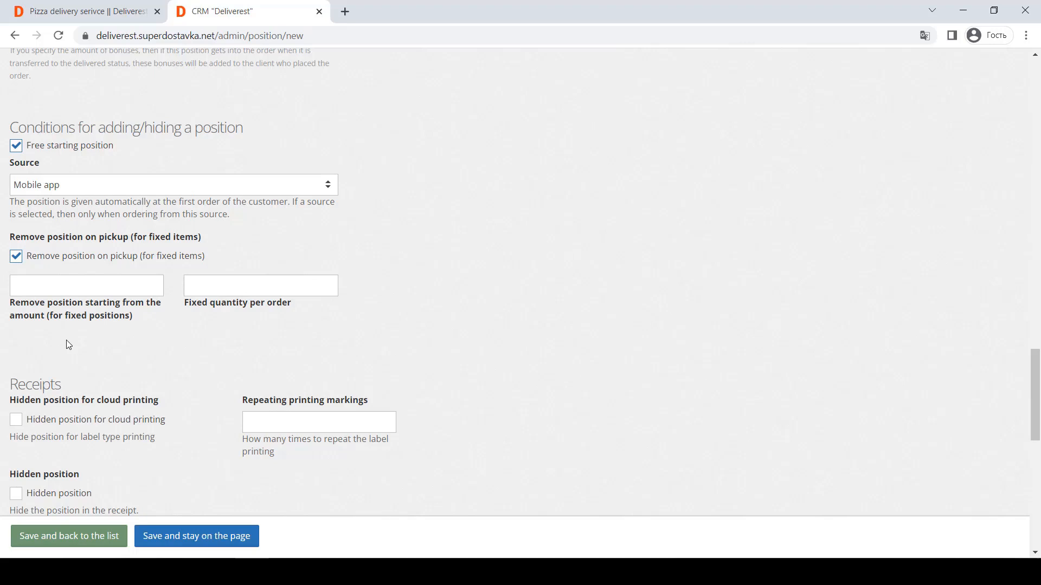
click(64, 284)
text(700)
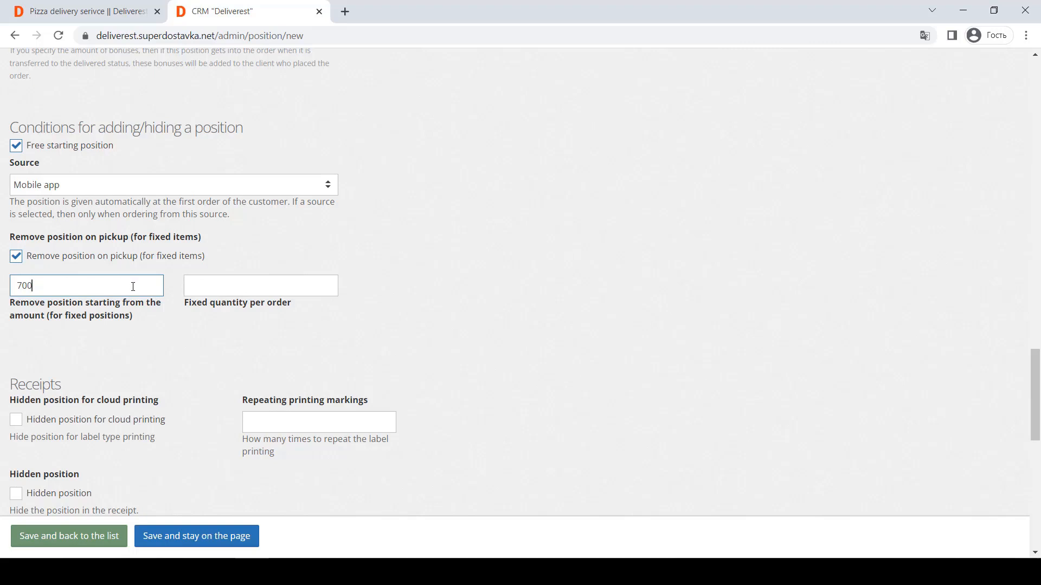
click(216, 292)
click(216, 291)
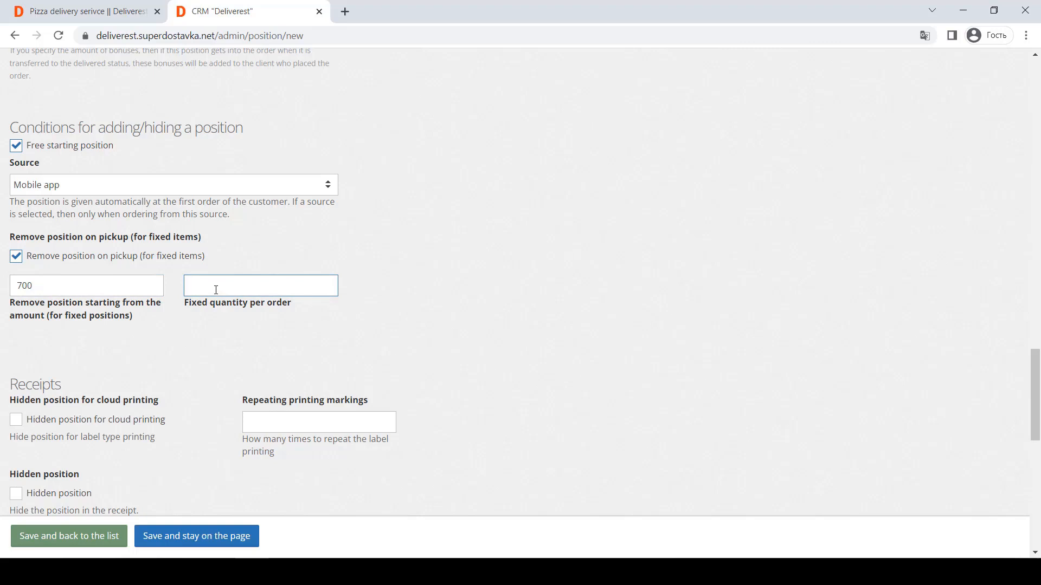
text(1)
In the Receipts settings, hide the position for cloud printing and hide it in the receipt.
drag(63, 385, 3, 384)
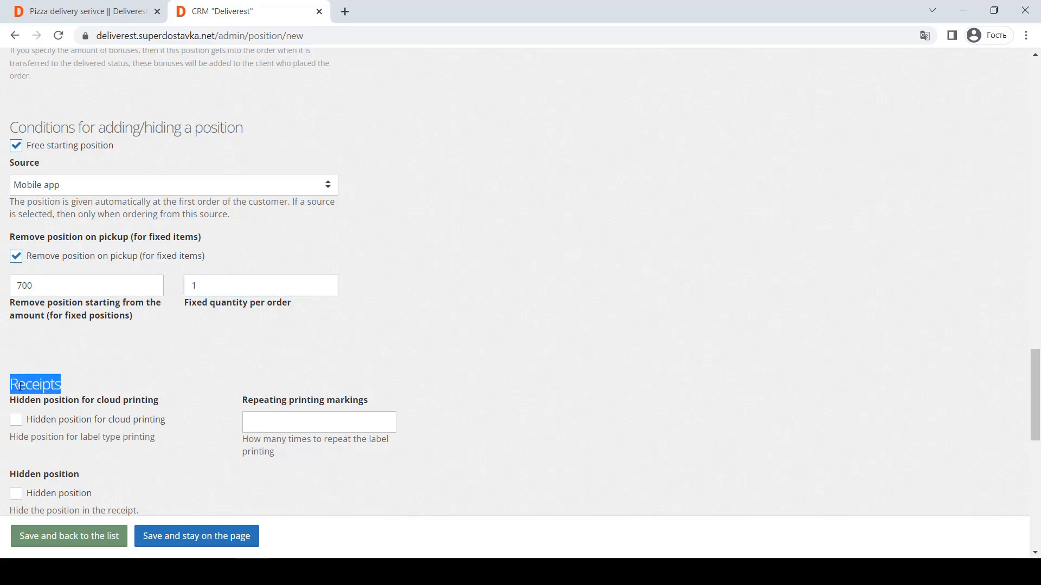
scroll(56, 412, down, 3)
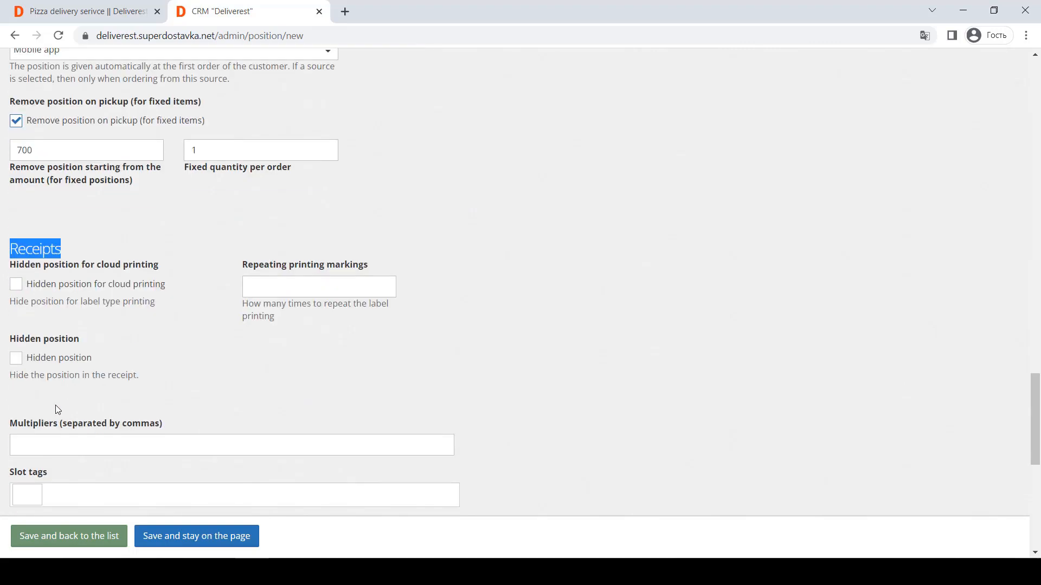
click(16, 286)
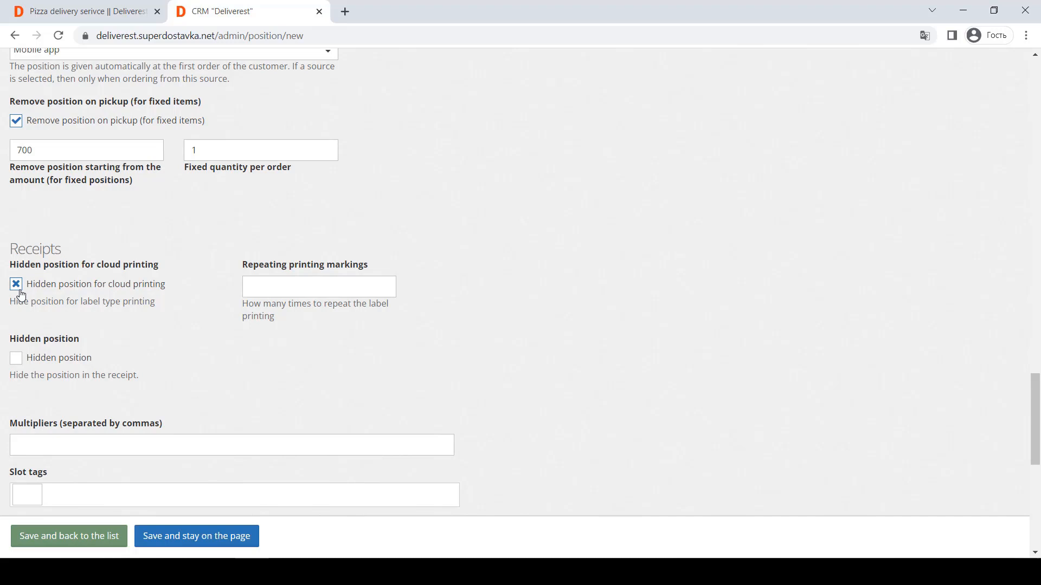
click(16, 359)
Review the remaining fields down to Slots, and compare the Pepperoni Pizza's two Tomato Sauce options and their prices on the storefront.
scroll(22, 367, down, 4)
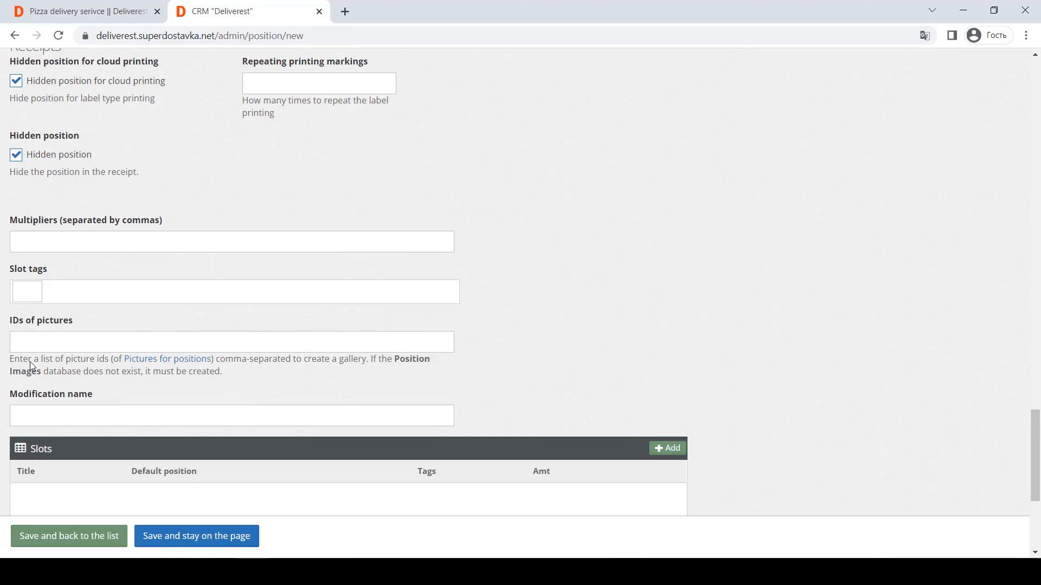
scroll(30, 362, down, 4)
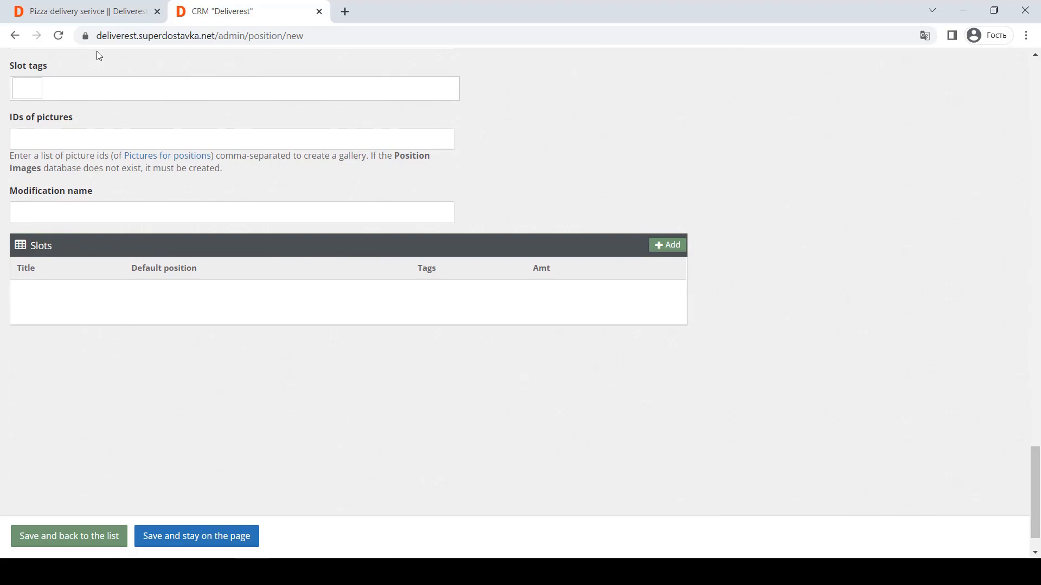
click(100, 20)
click(131, 319)
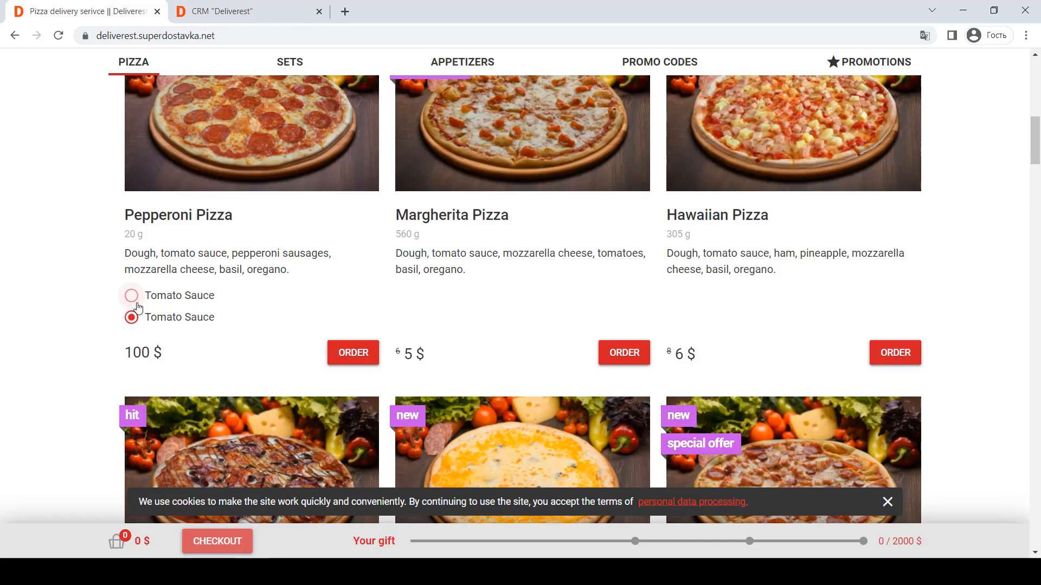
click(133, 300)
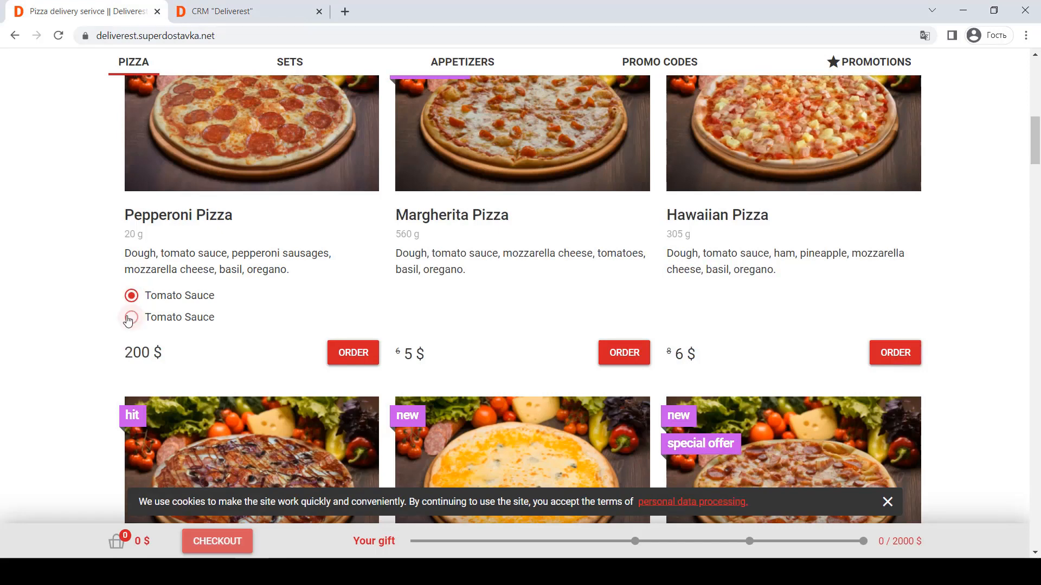
click(131, 321)
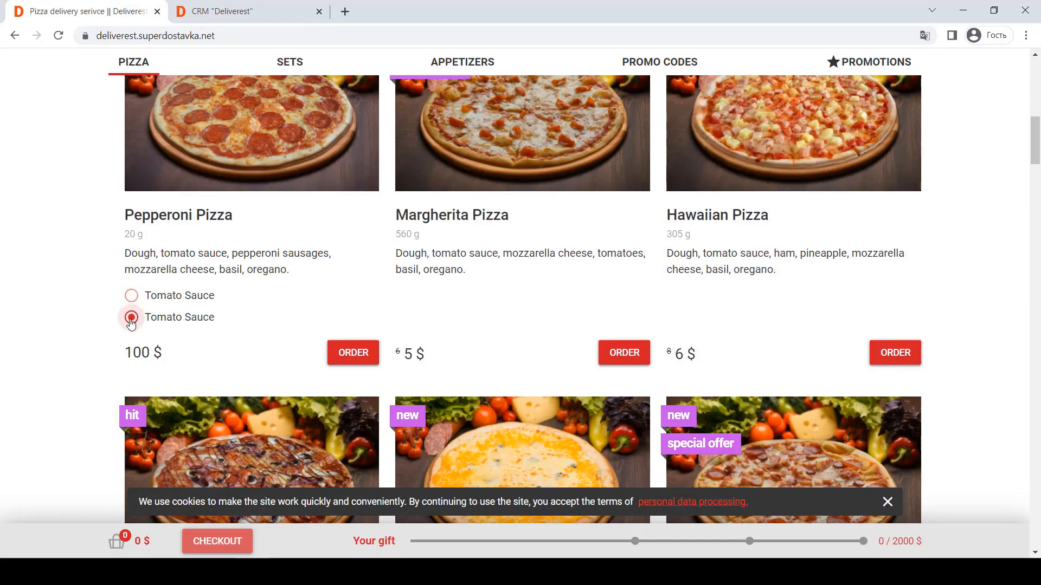
Switch back to the CRM and start a new increased cashback rule named Cashback Filadelfia with a cashback percent of 10.
click(247, 12)
mouse_move(245, 87)
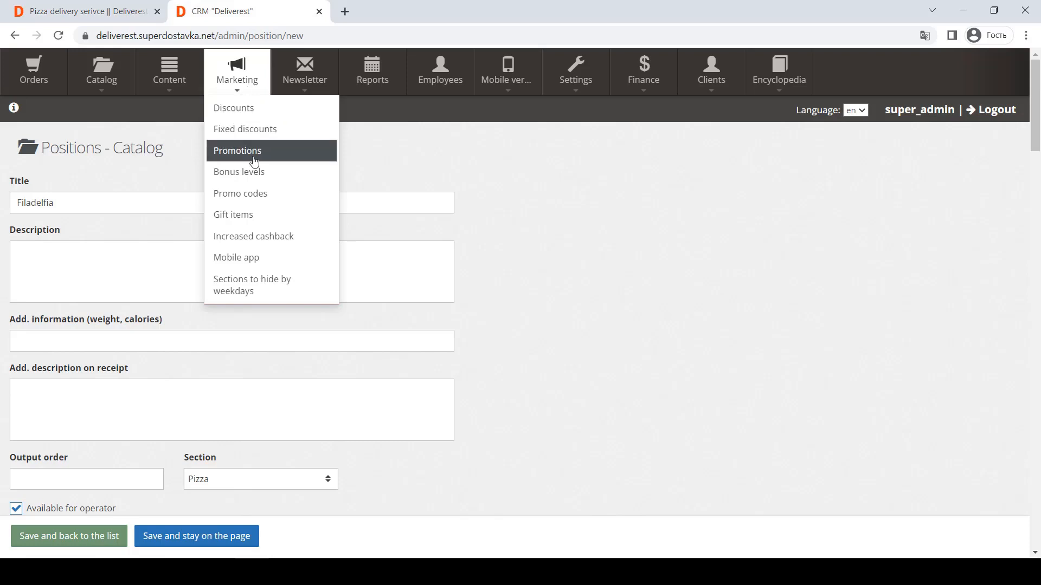
click(255, 236)
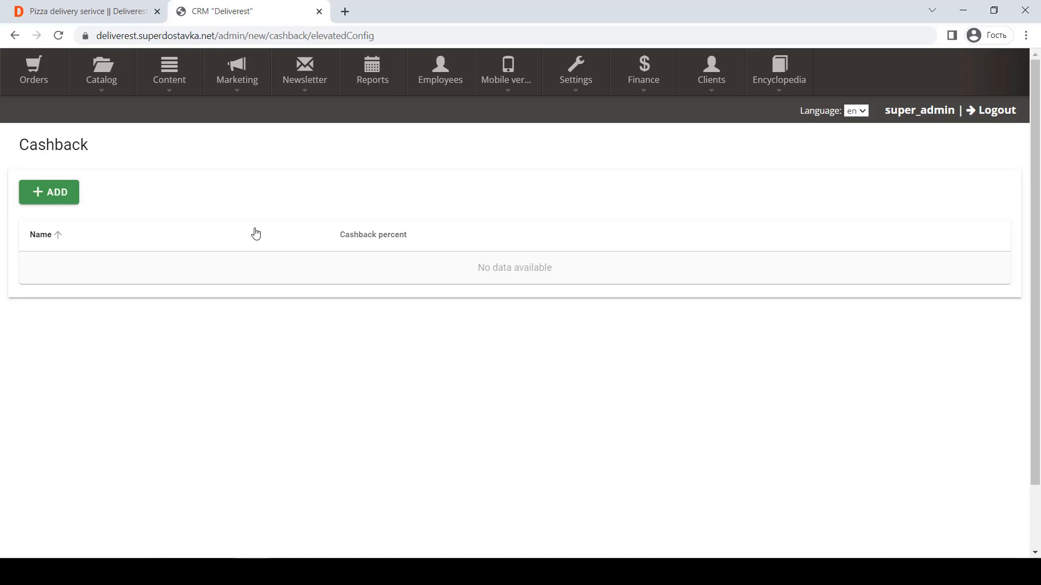
click(63, 194)
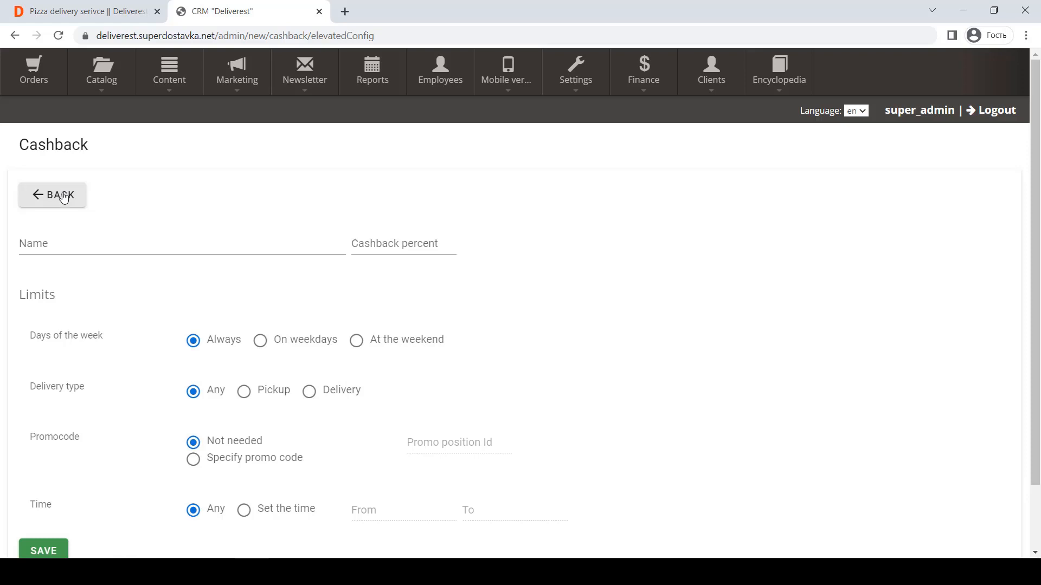
click(41, 244)
text(Ca)
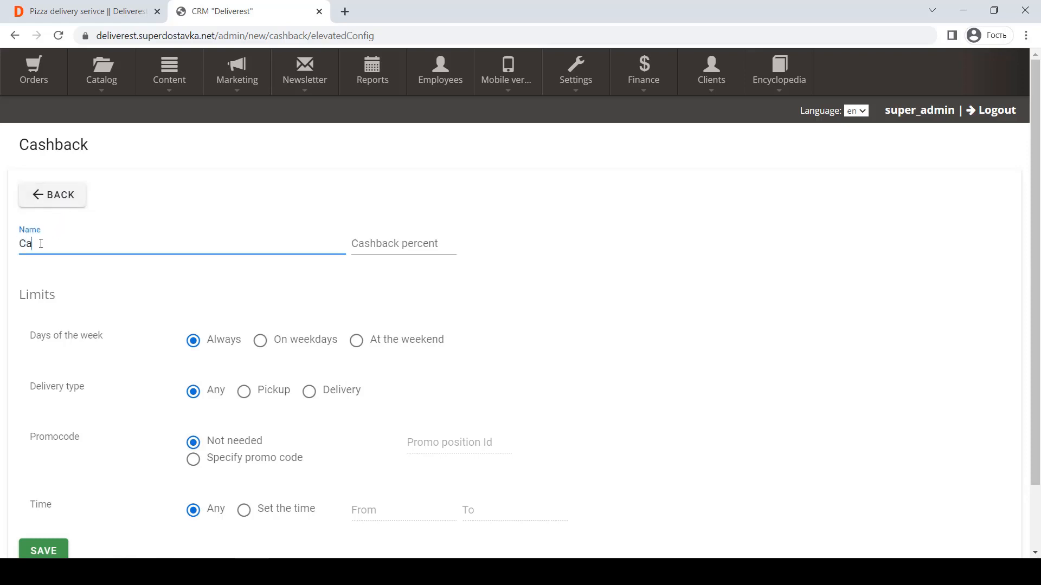
text(shback Filadelfia)
click(355, 245)
text(10)
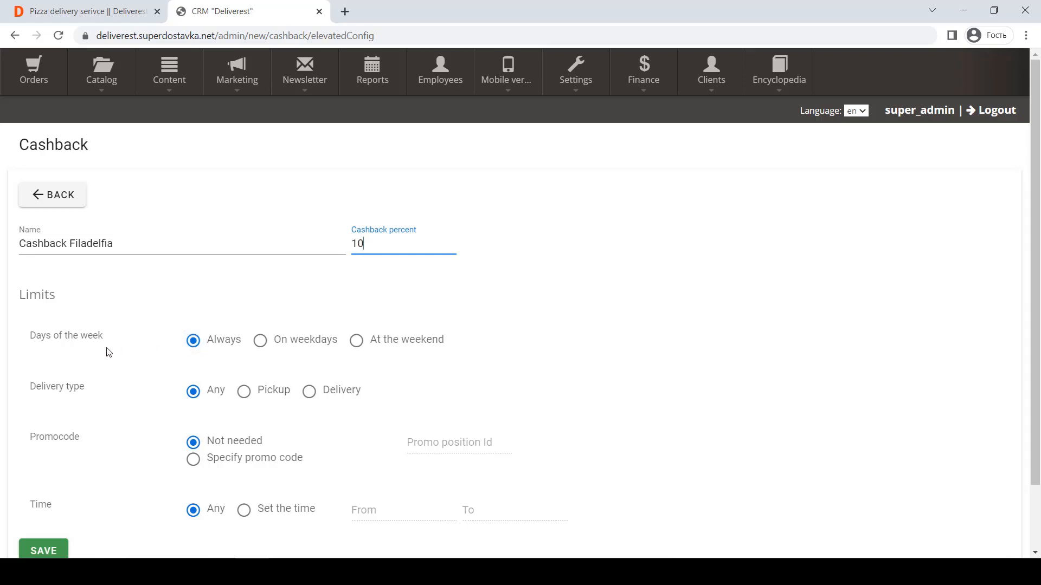
Try a time limit from 10 to 13 on the cashback rule, and return the time to Any.
scroll(112, 365, down, 2)
click(244, 435)
click(377, 438)
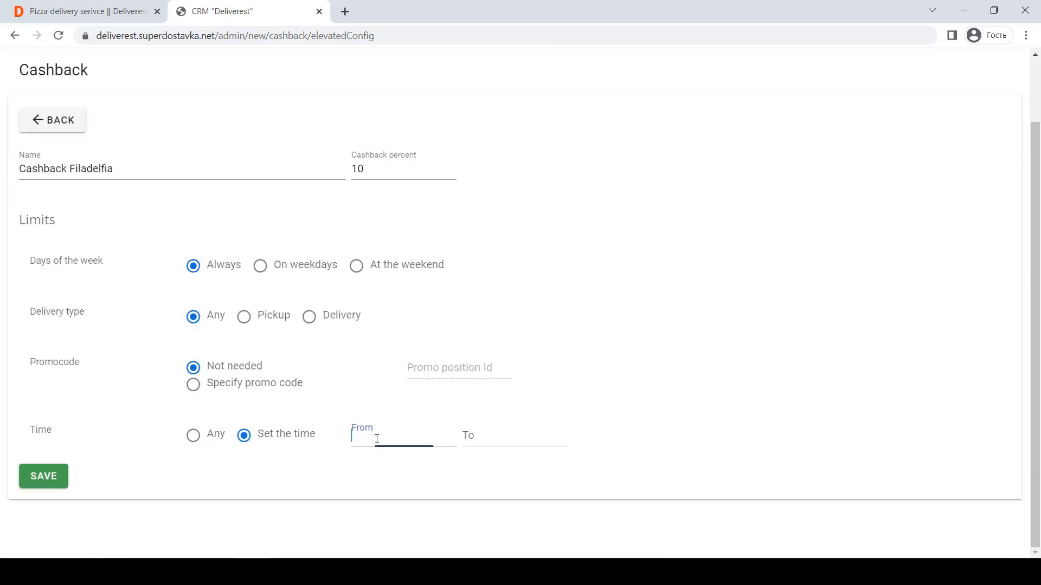
text(10)
click(483, 438)
text(13)
click(188, 439)
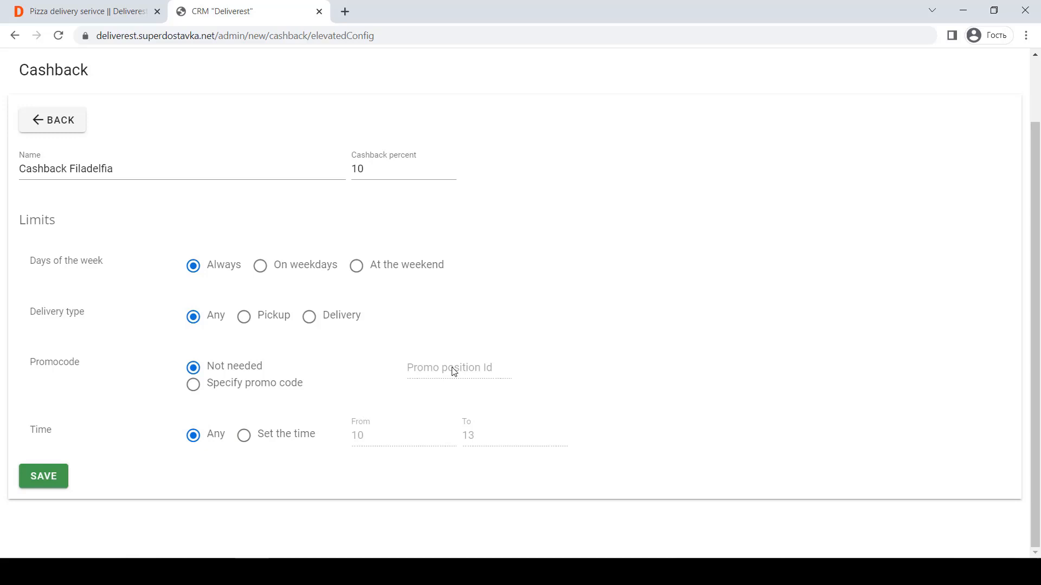
Require a promo code for the cashback rule, using promo position Id 12.
click(310, 384)
click(432, 370)
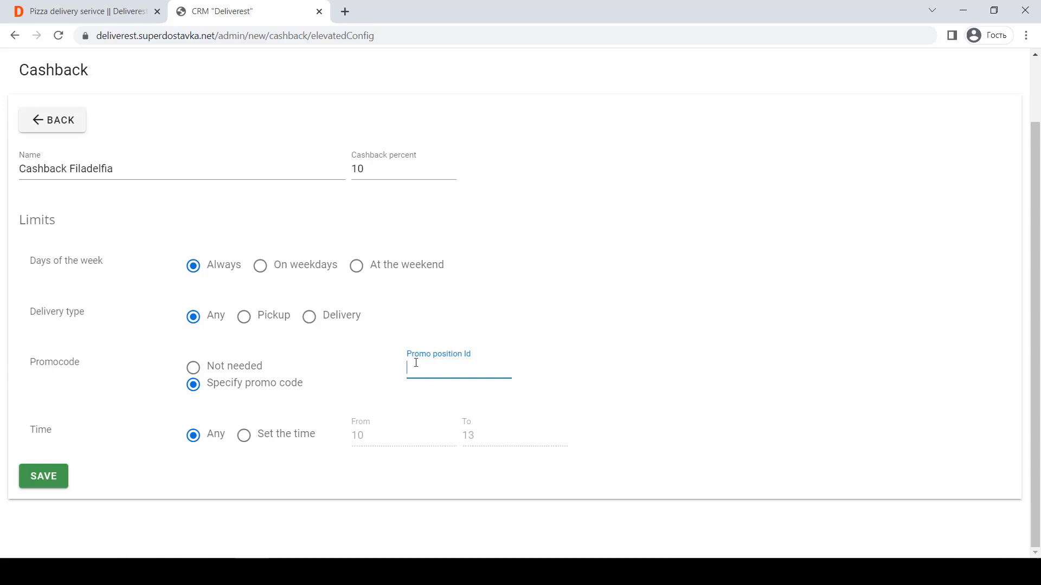
text(12)
Open the Promo Codes catalog section and choose Promo codes as its section type.
scroll(416, 367, up, 2)
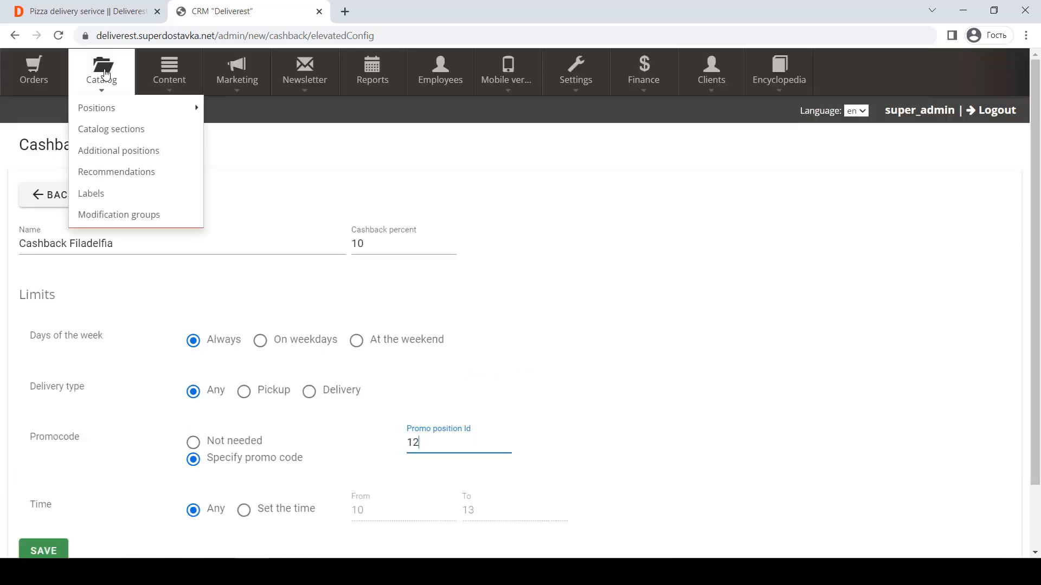
click(104, 96)
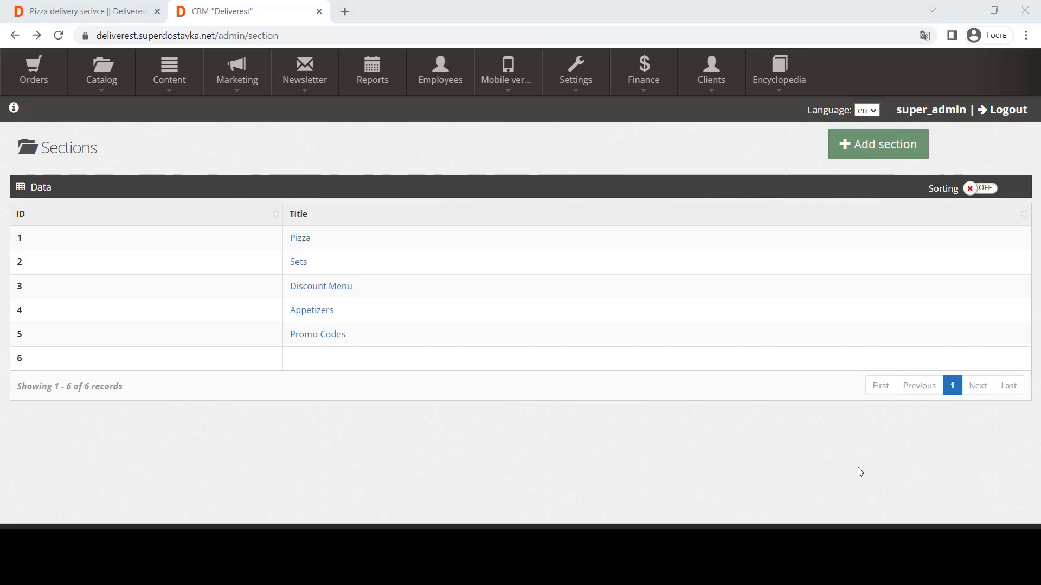
click(303, 337)
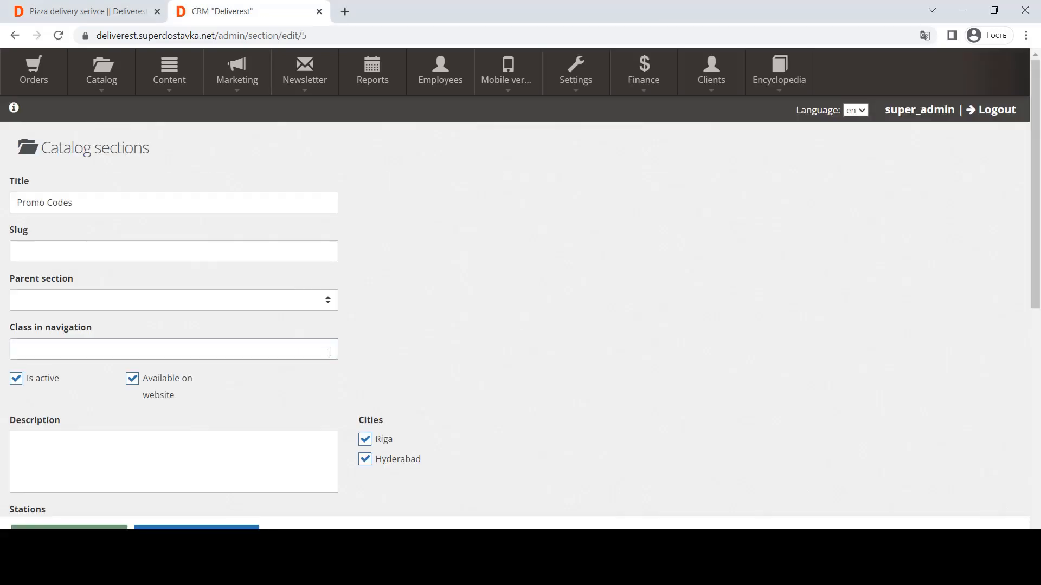
scroll(363, 383, down, 9)
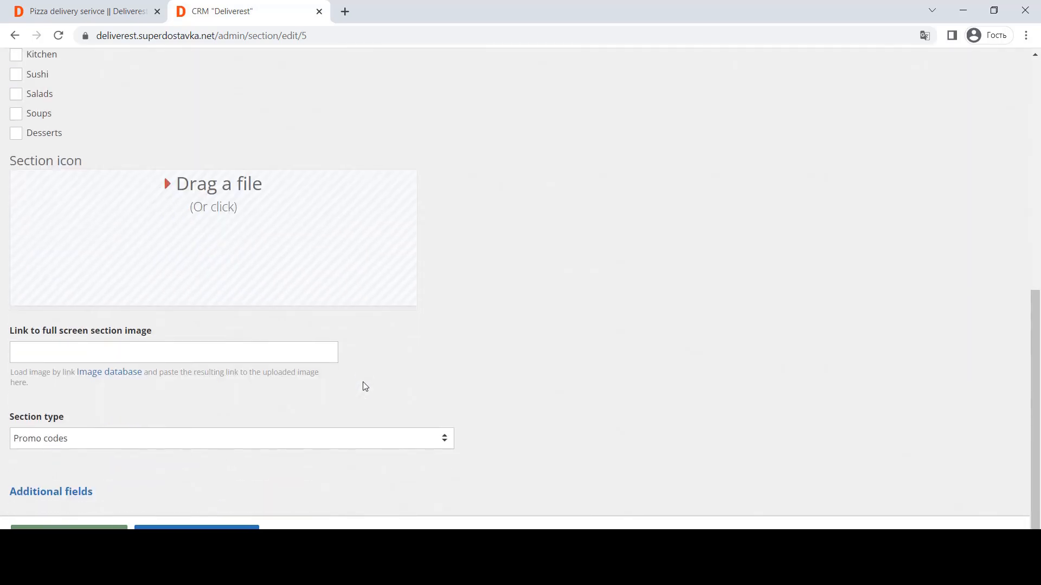
click(332, 443)
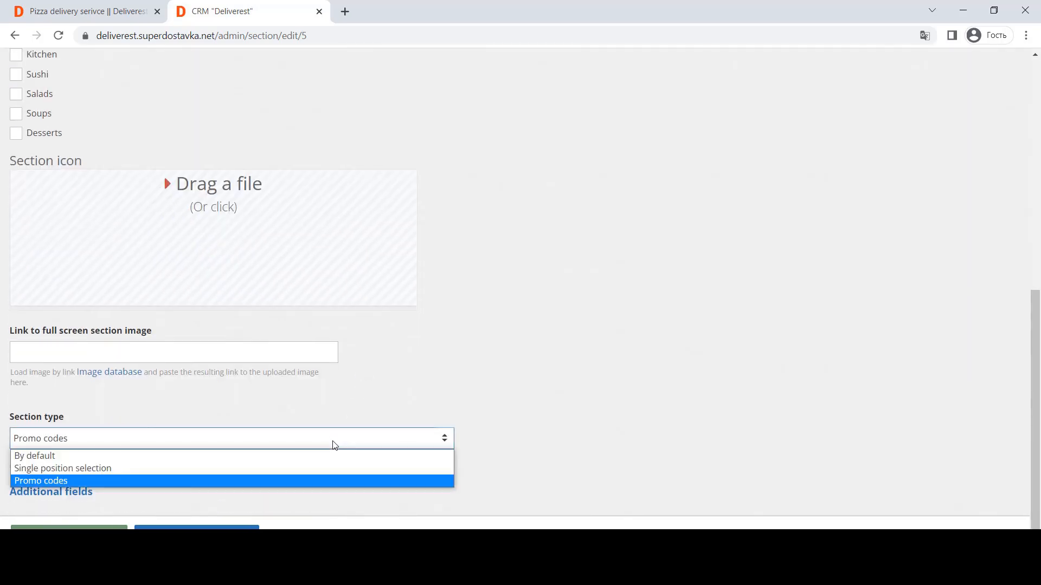
click(312, 482)
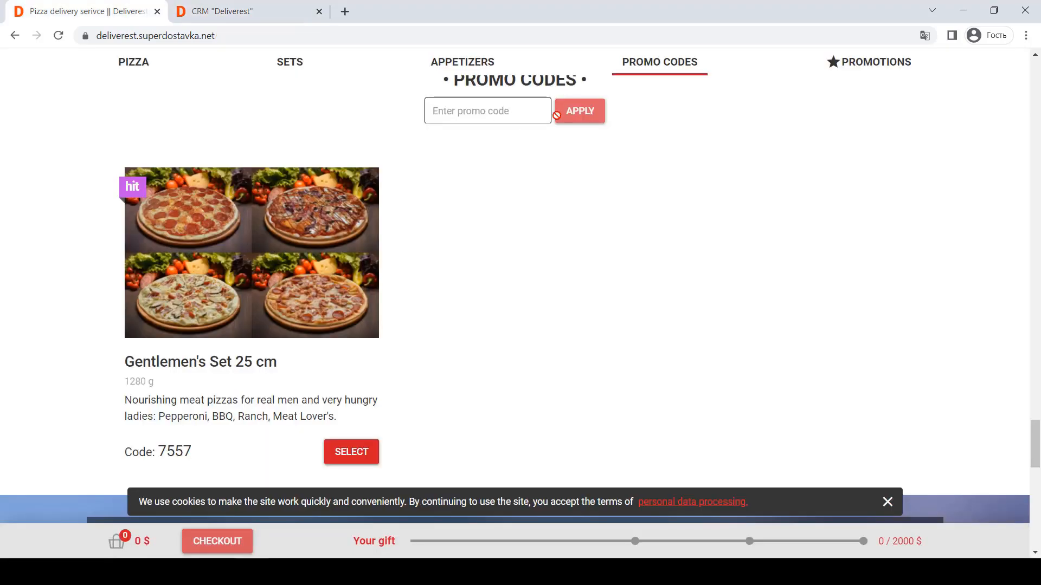
On the storefront, examine the Promo Codes section's code entry and the code shown for the Gentlemen's Set 25 cm.
scroll(560, 133, up, 1)
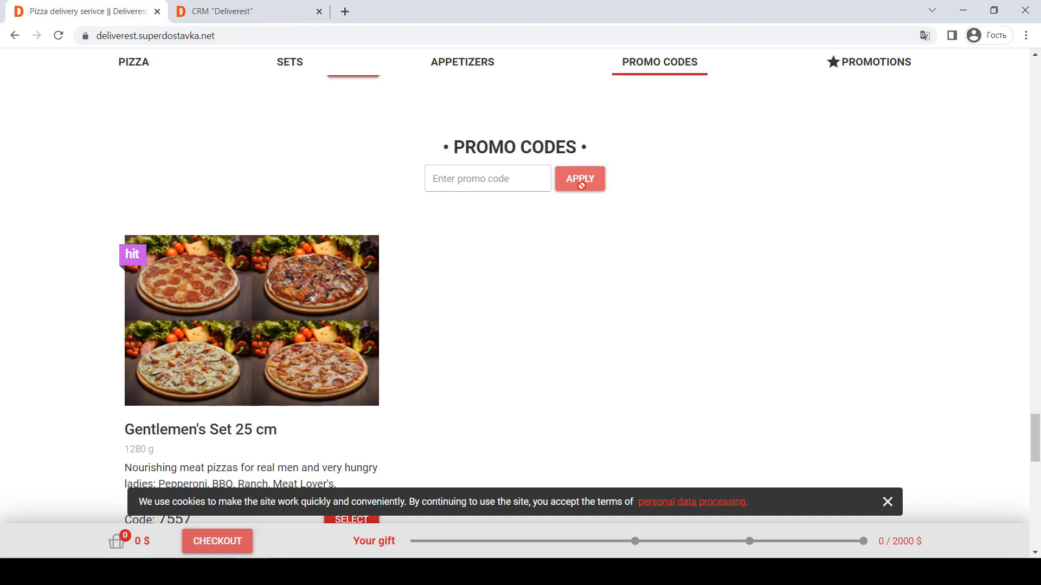
scroll(395, 341, down, 2)
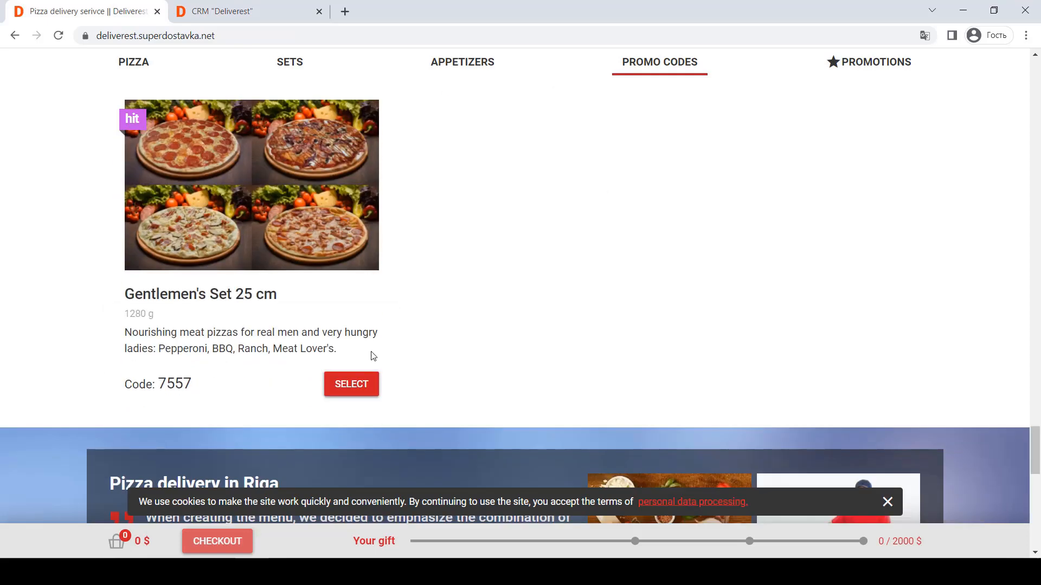
drag(201, 383, 158, 380)
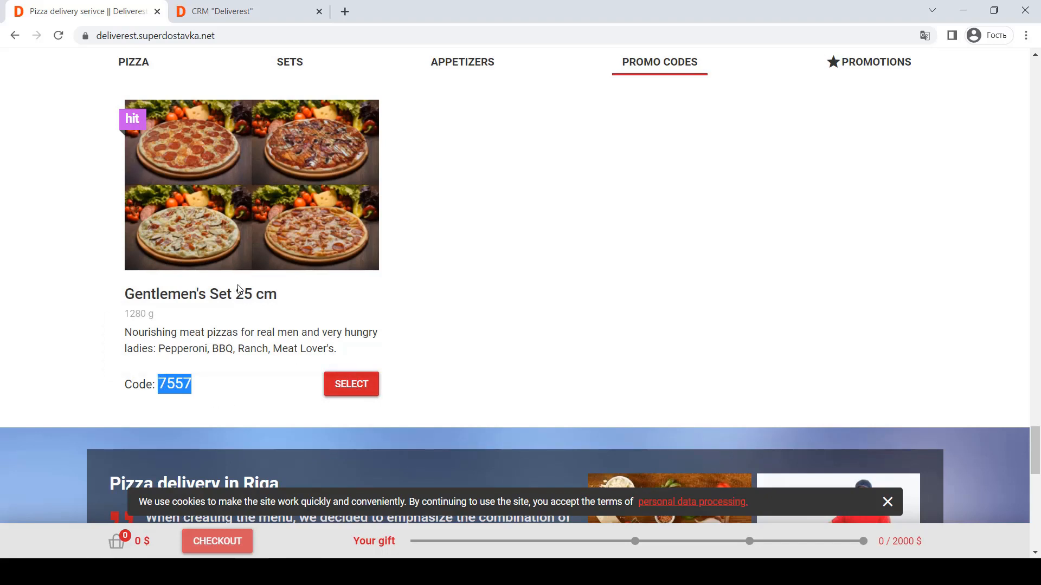
Switch to the CRM and open the list of public promocodes in the marketing settings.
click(242, 12)
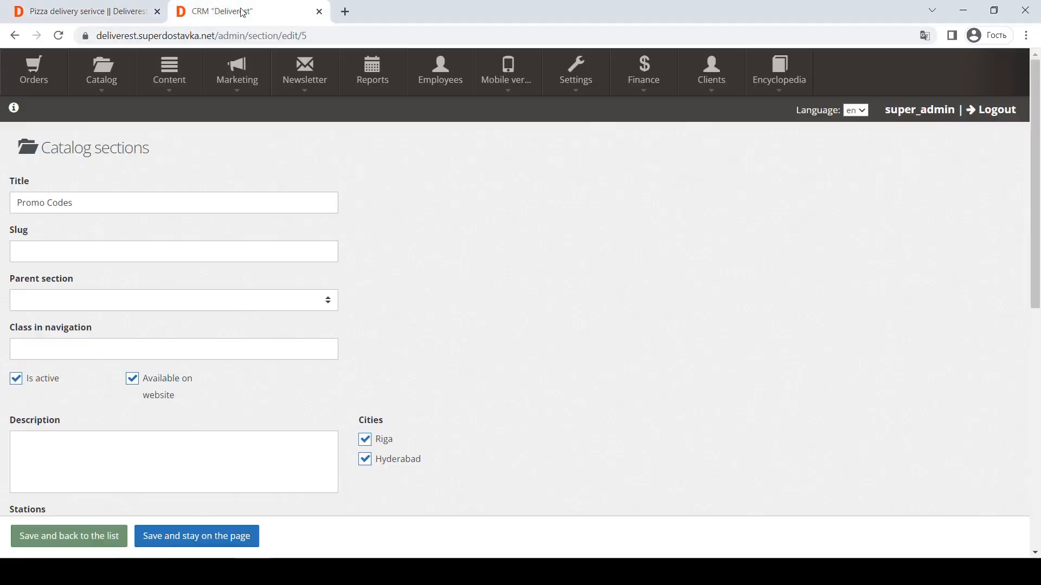
click(242, 77)
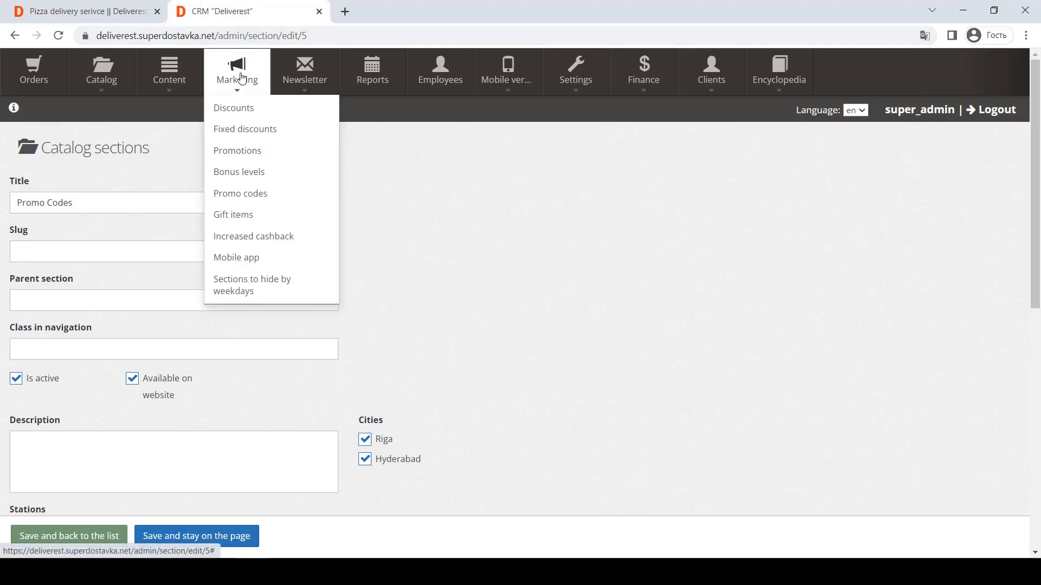
click(244, 196)
scroll(141, 481, down, 2)
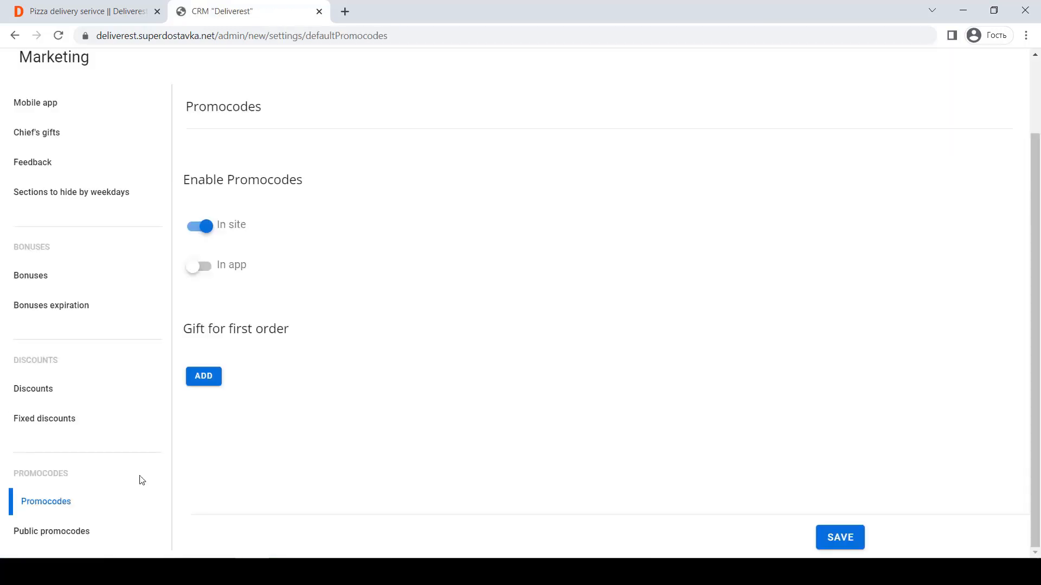
click(69, 532)
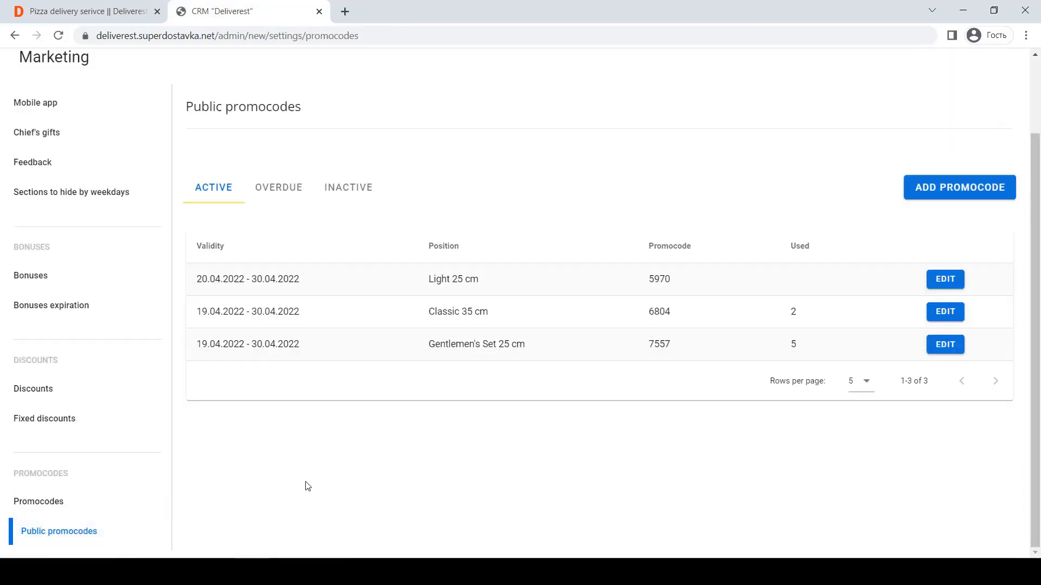
Start a new public promocode, enable it and set its validity from 2022-04-28 to 2022-04-30.
click(920, 195)
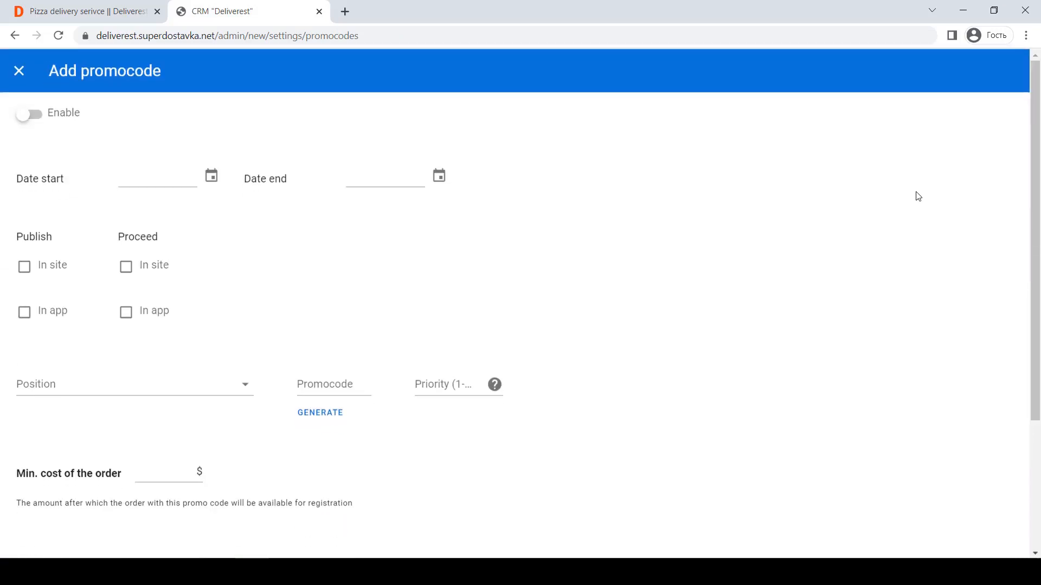
click(70, 118)
click(183, 184)
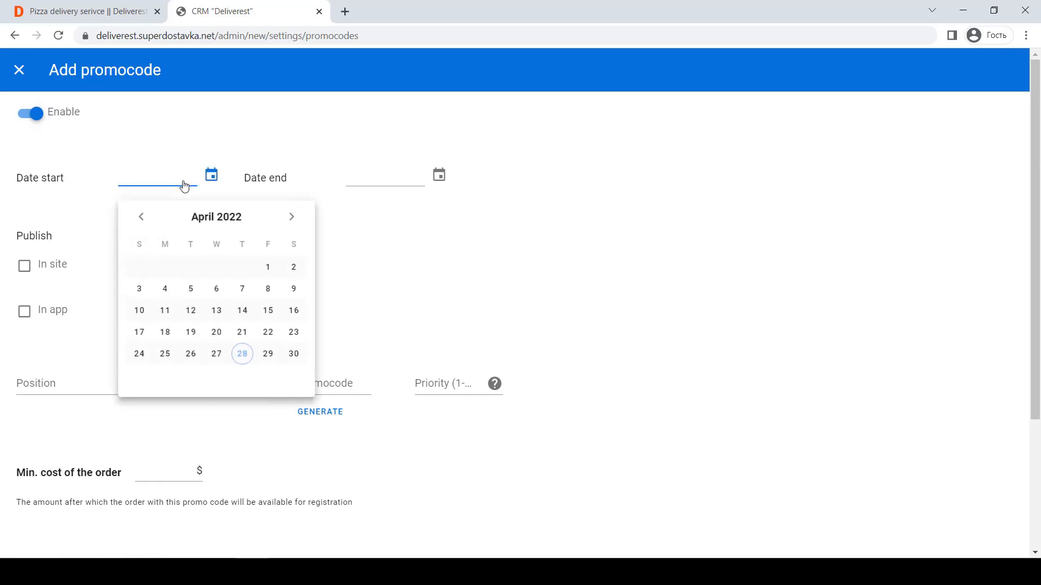
click(243, 355)
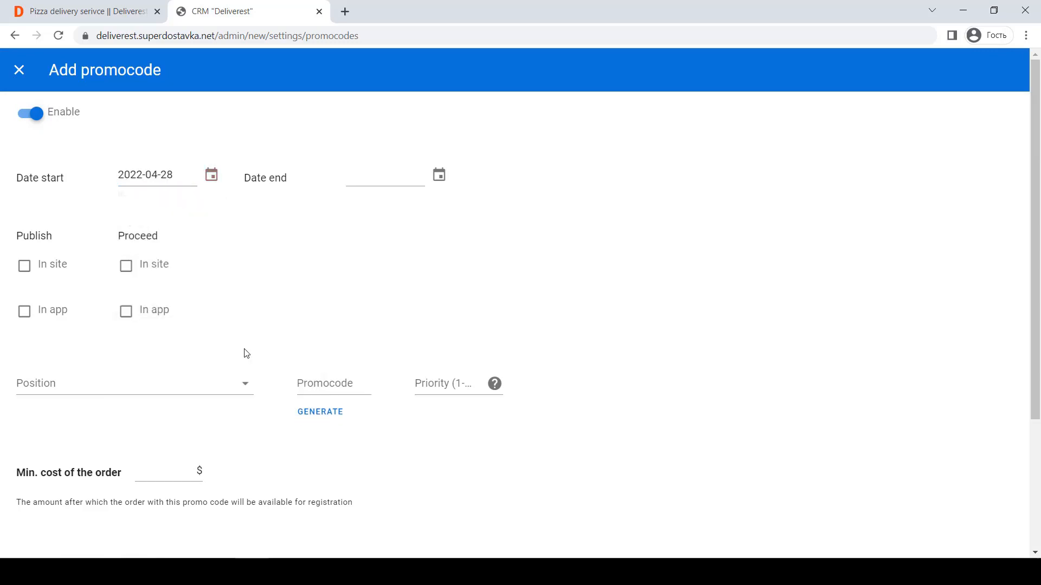
click(385, 178)
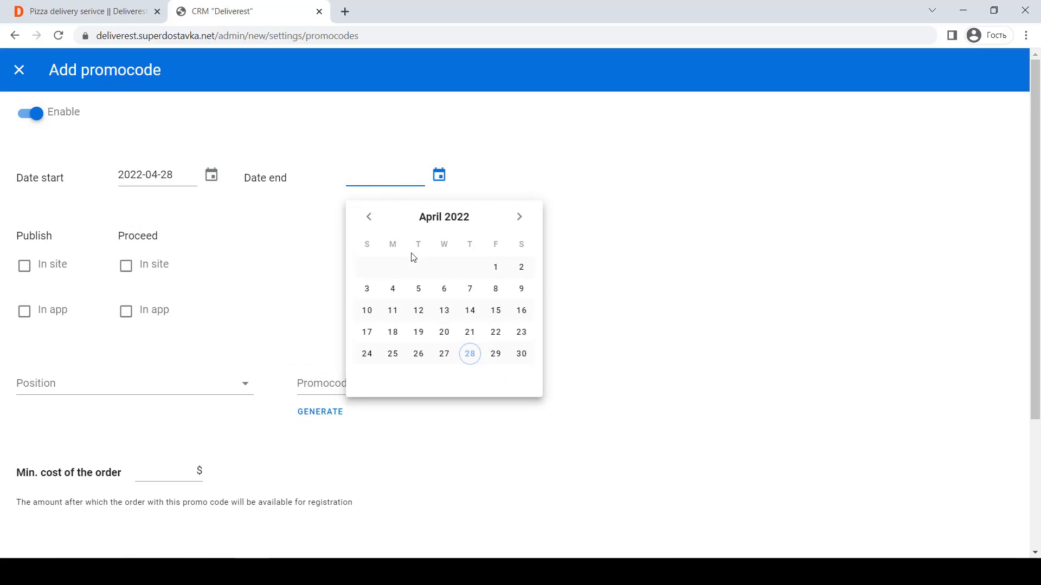
click(521, 354)
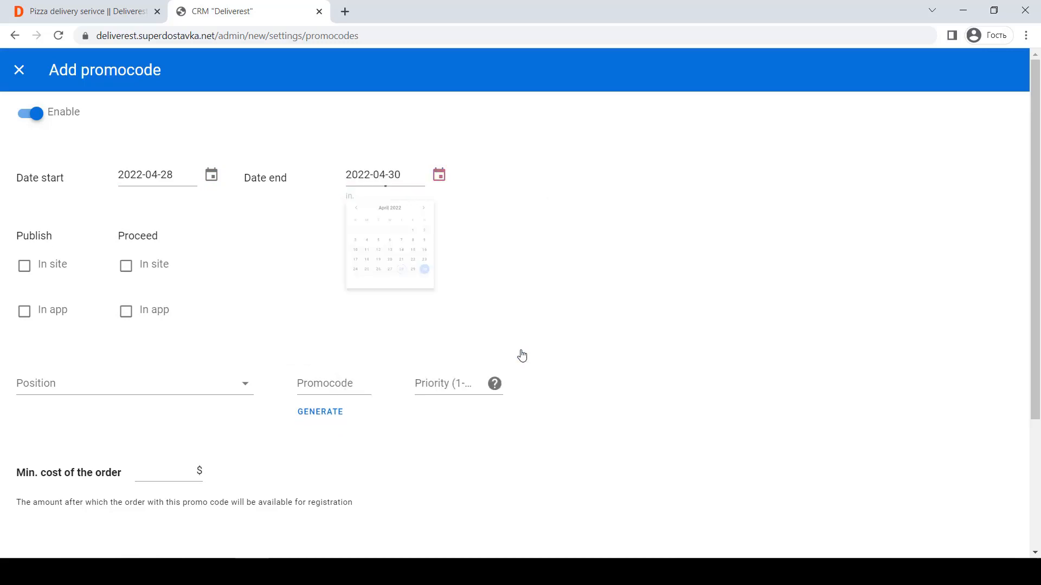
Set the promocode to proceed in site and in app without publishing it, and check the storefront's promo code entry.
click(24, 265)
click(24, 311)
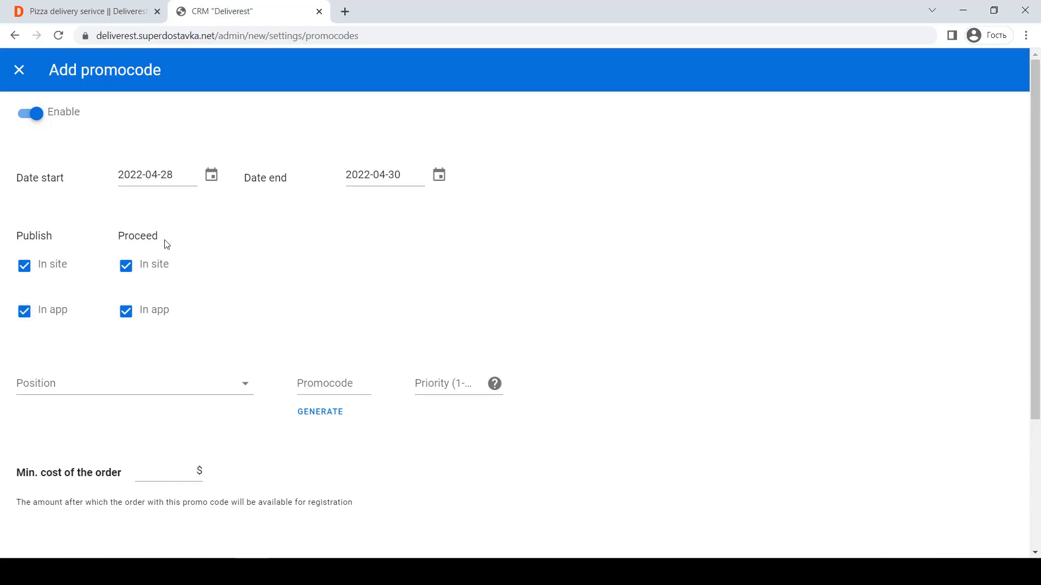
drag(160, 237, 119, 237)
click(25, 266)
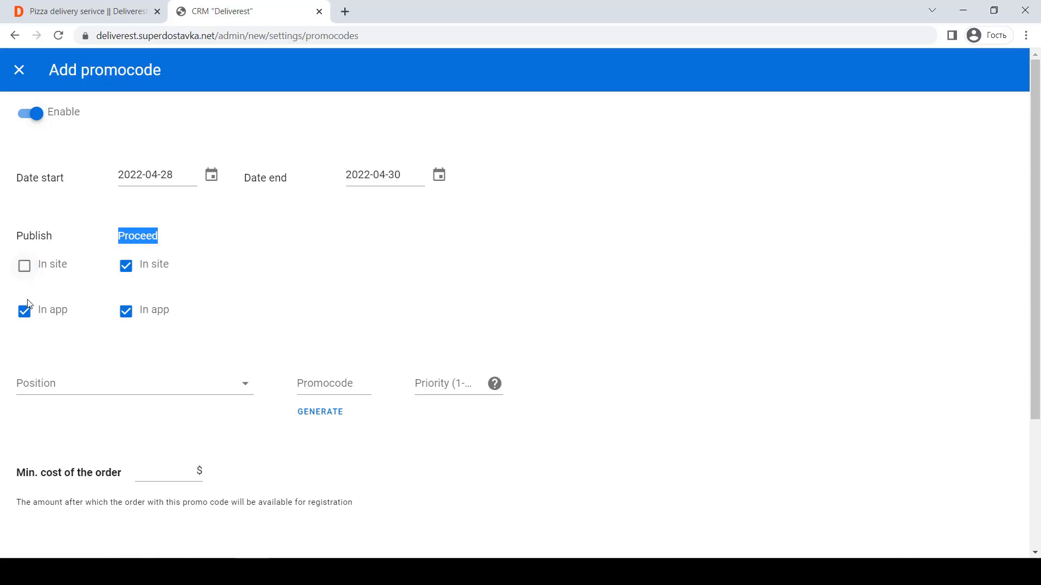
click(25, 312)
click(86, 11)
scroll(187, 271, up, 5)
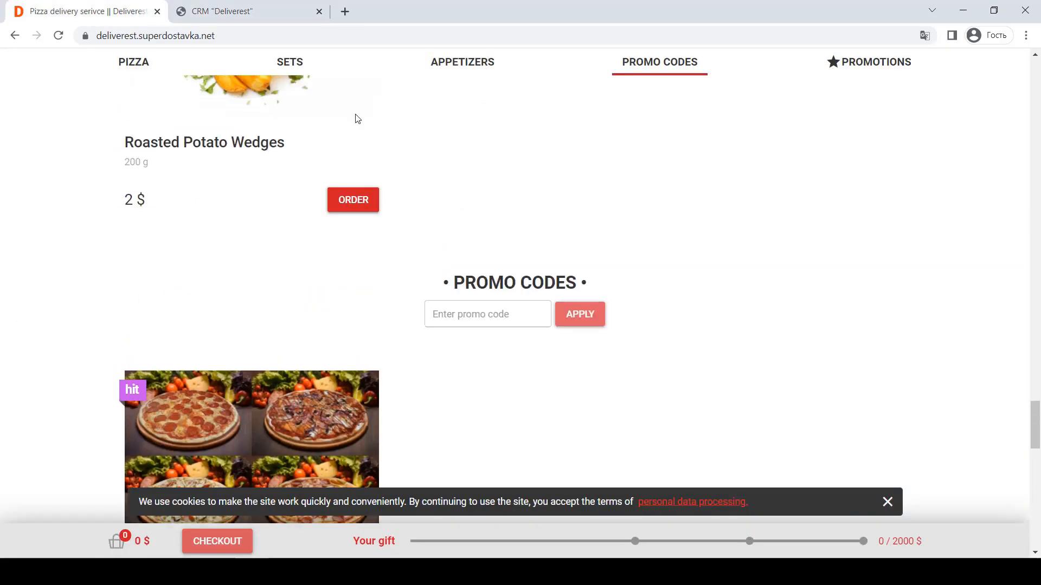
click(282, 12)
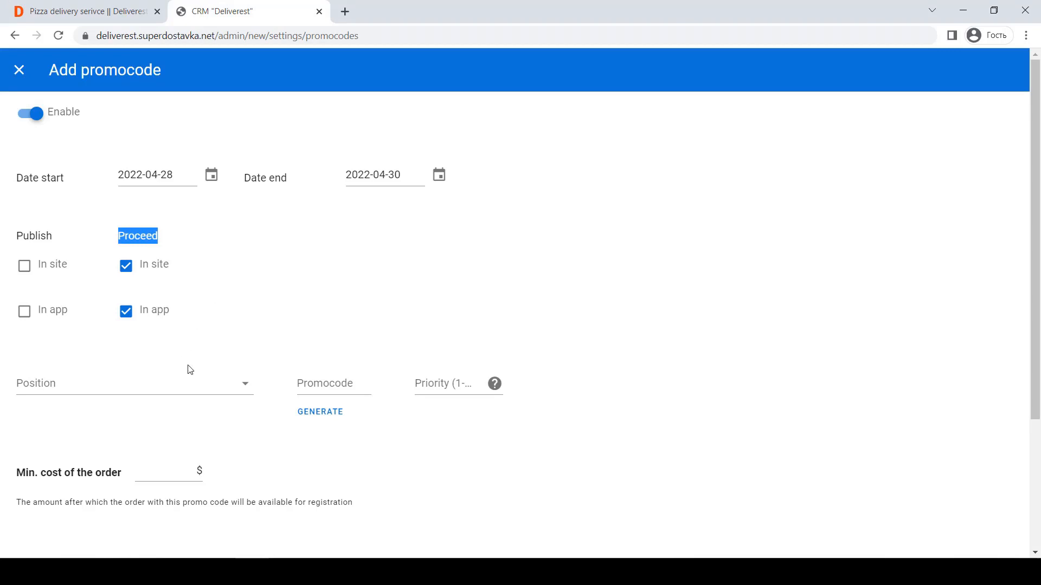
Choose Light 25 cm as the promocode's position and set the code to 7463.
click(198, 386)
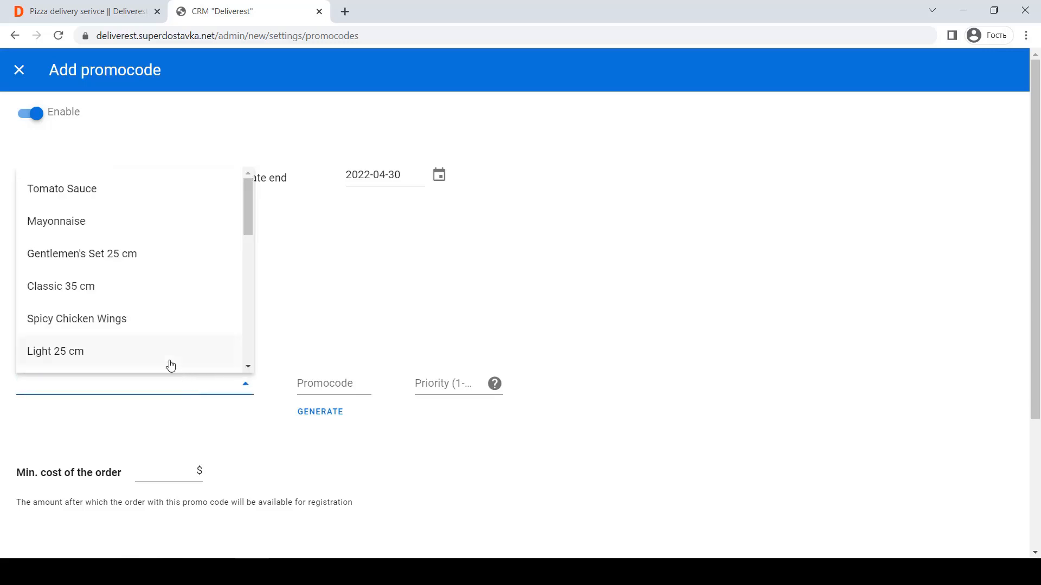
click(170, 362)
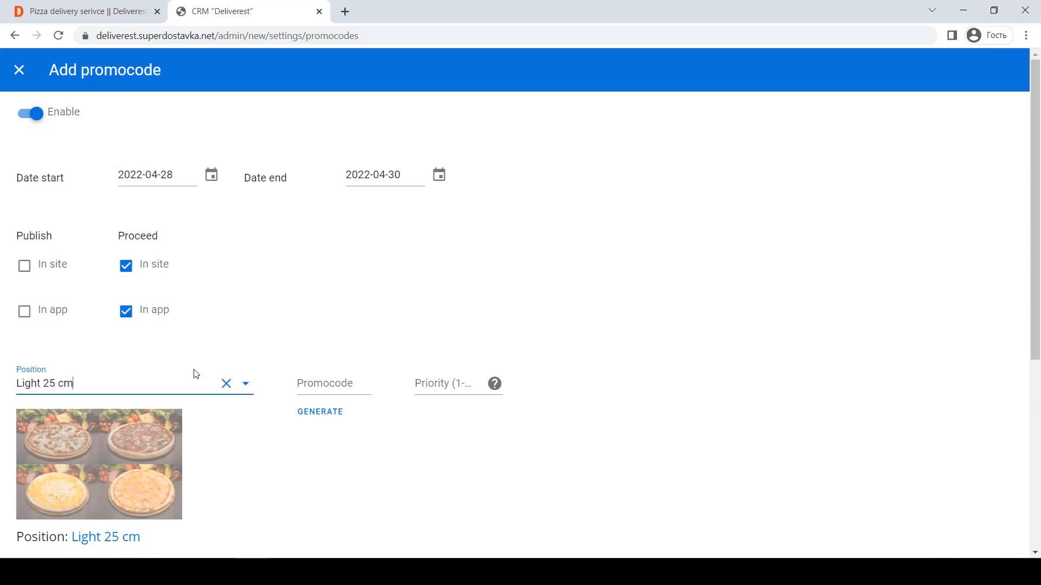
click(321, 388)
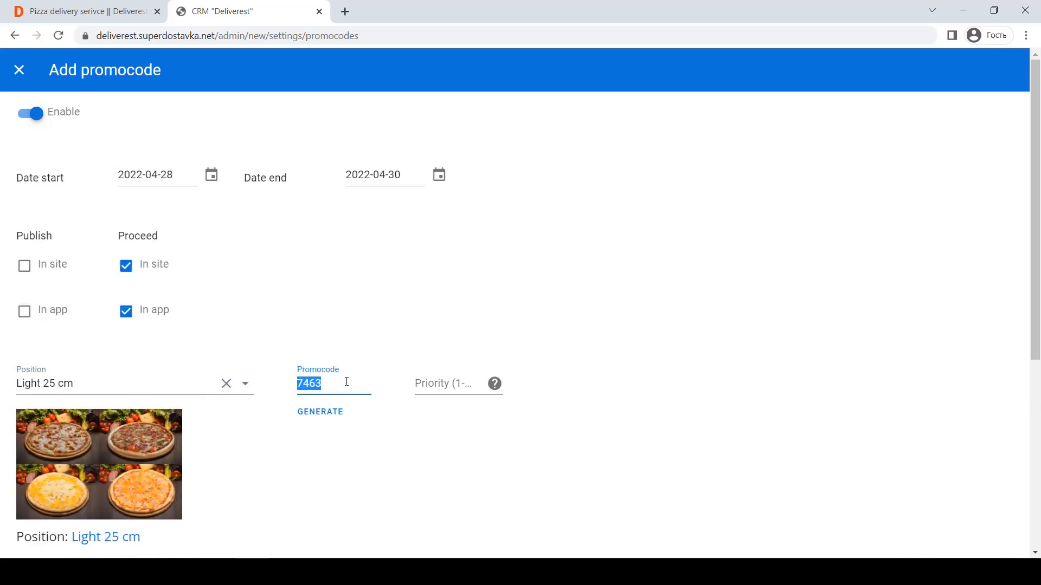
Reload the storefront and apply promo code 7463 in the Promo Codes section.
click(114, 11)
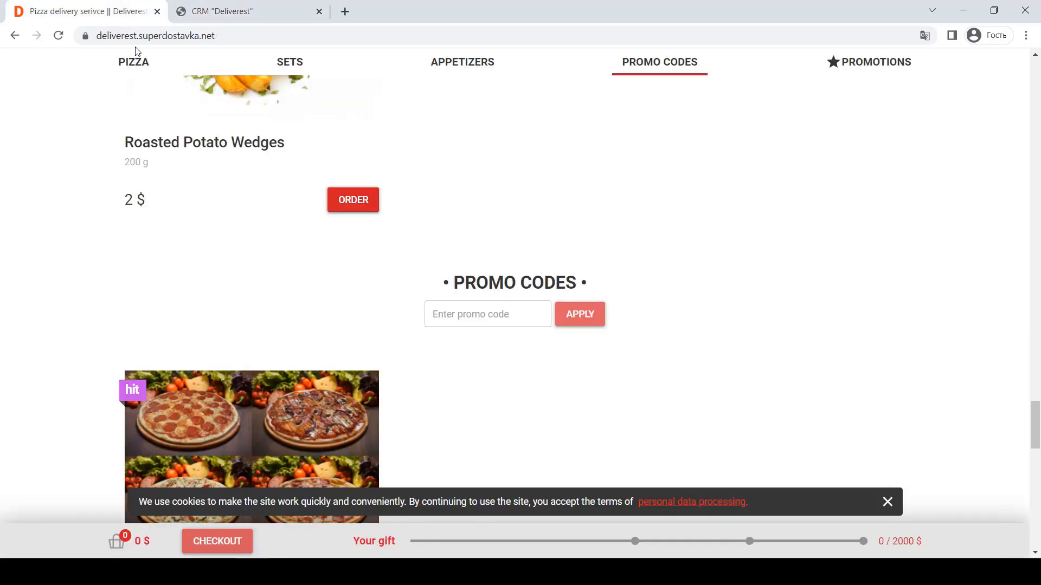
click(58, 35)
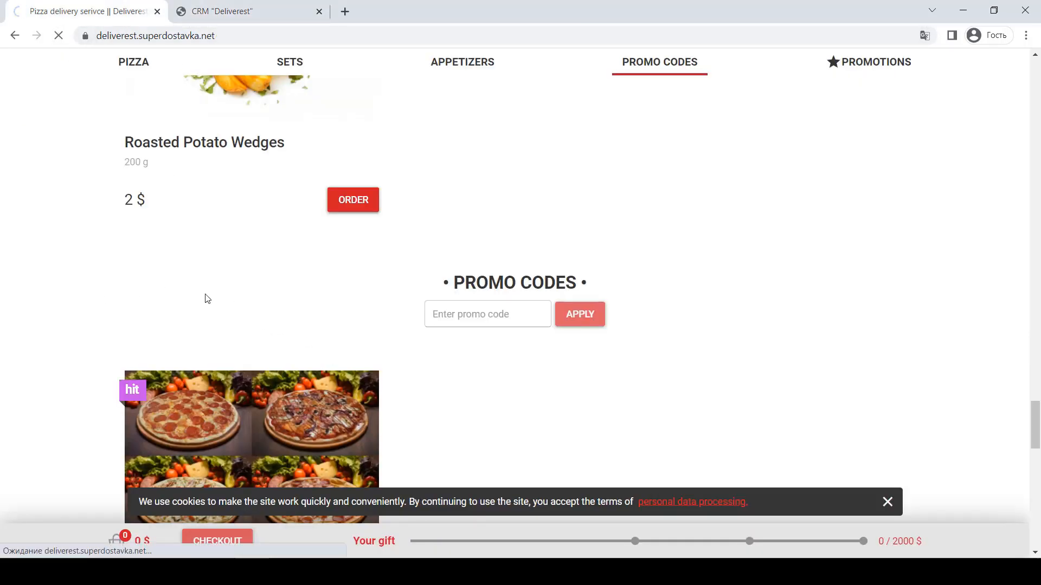
click(470, 183)
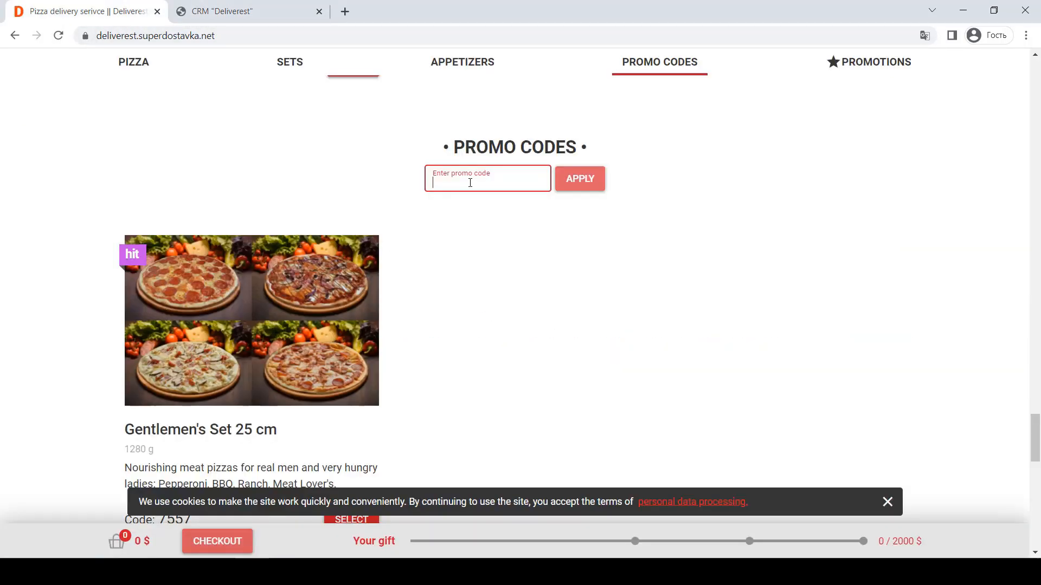
text(7463)
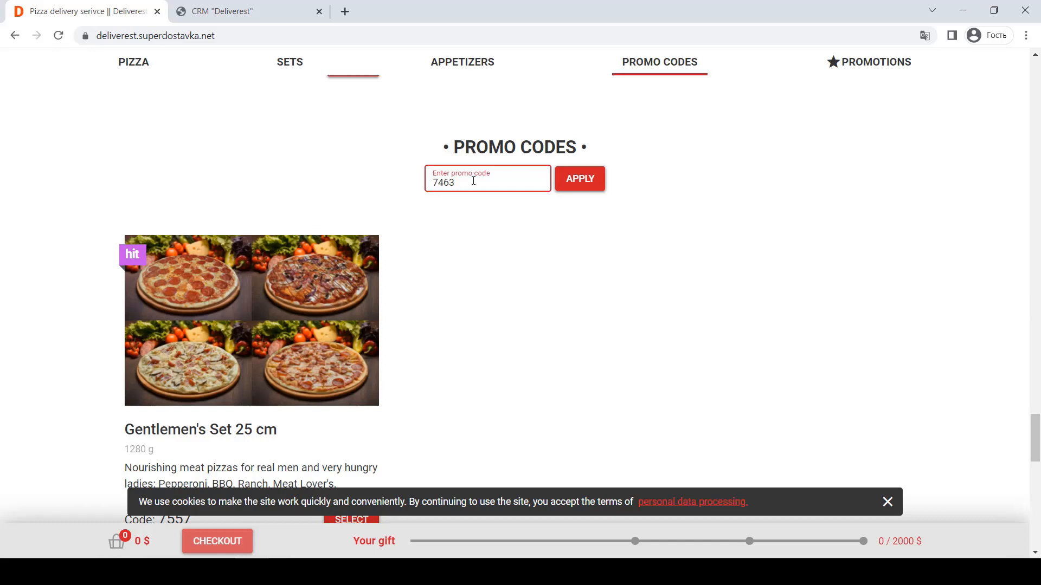
click(579, 183)
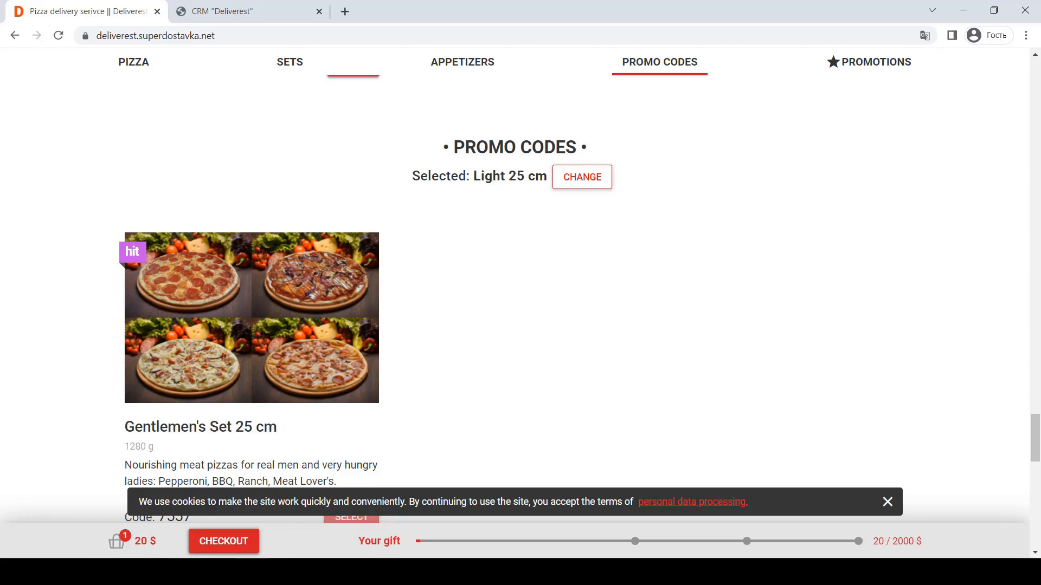
Return to the CRM and open the list of mobile version sections.
click(226, 12)
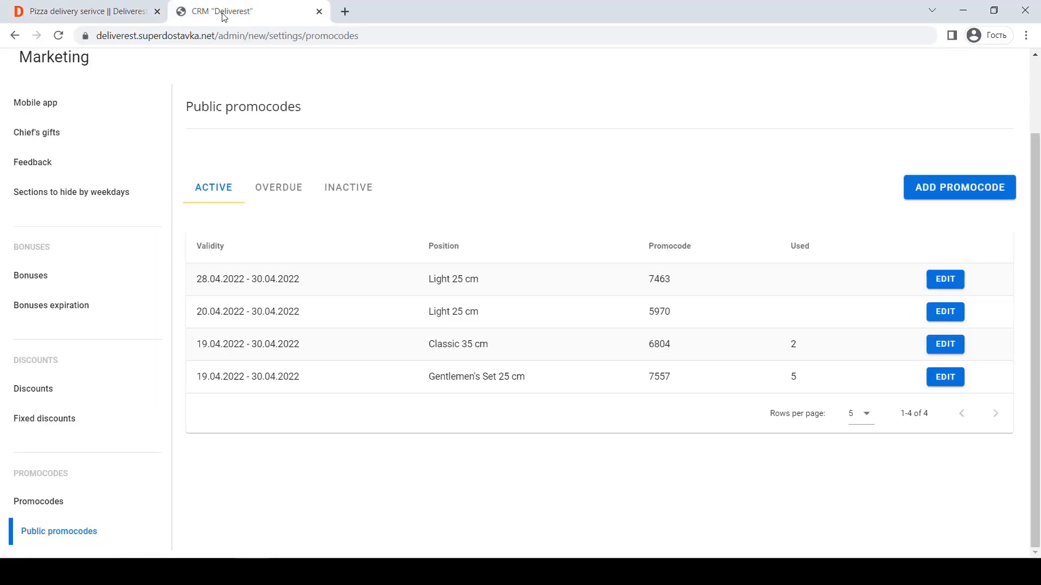
scroll(222, 130, up, 2)
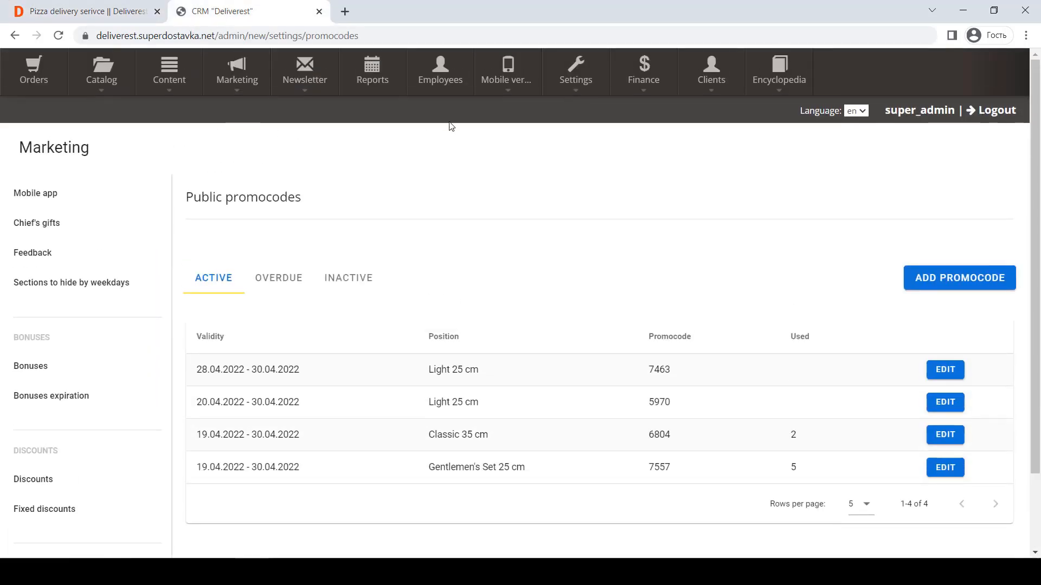
mouse_move(507, 68)
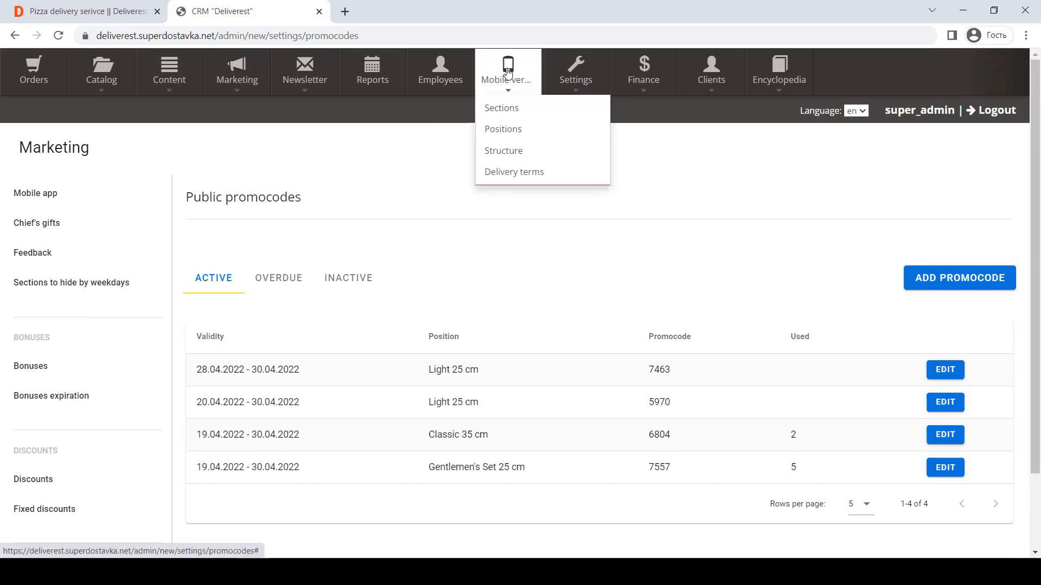
click(509, 106)
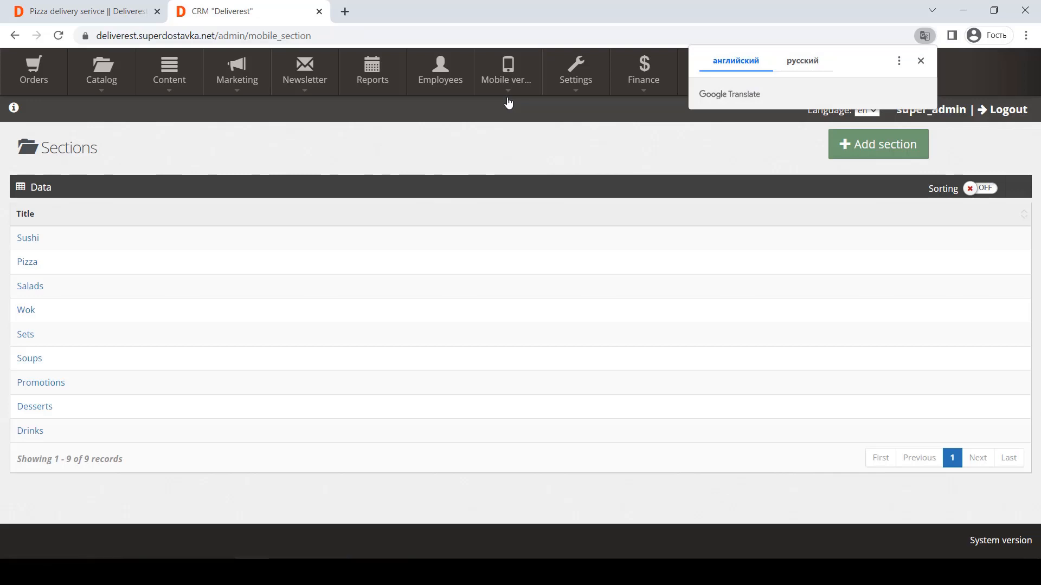
Open the positions in mobile sections and assign 4 Cheese Pizza to the Sets section for delivery.
mouse_move(493, 88)
click(500, 128)
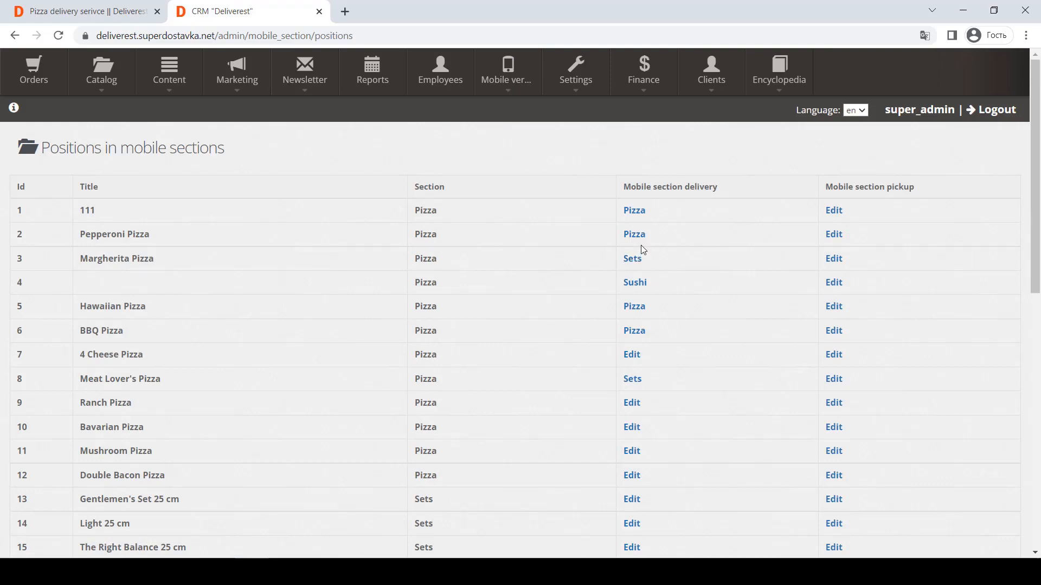
click(632, 356)
click(650, 360)
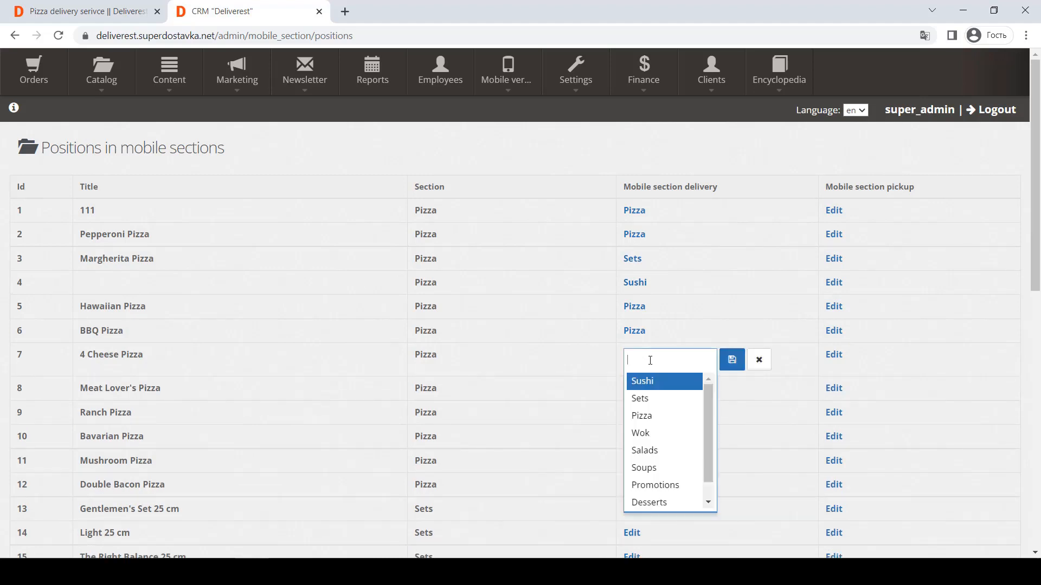
click(655, 397)
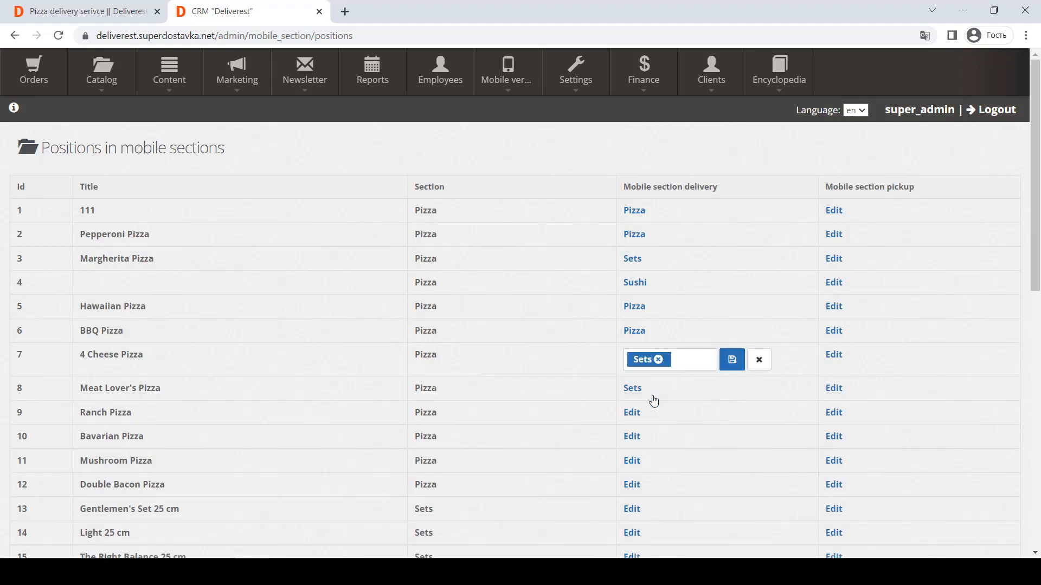
click(733, 366)
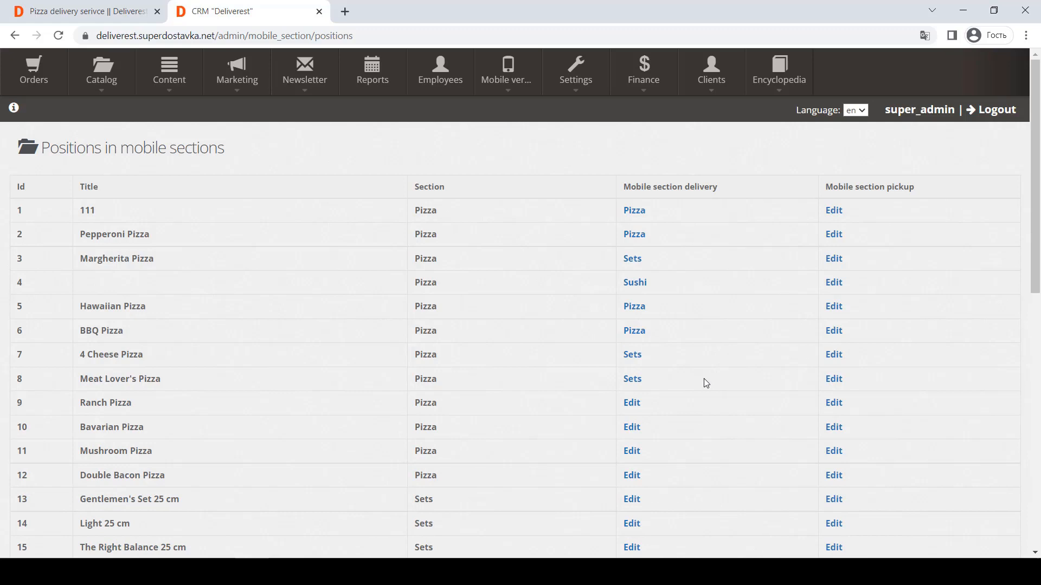
Assign Mushroom Pizza to the Sets mobile section for delivery and save it.
scroll(682, 388, down, 2)
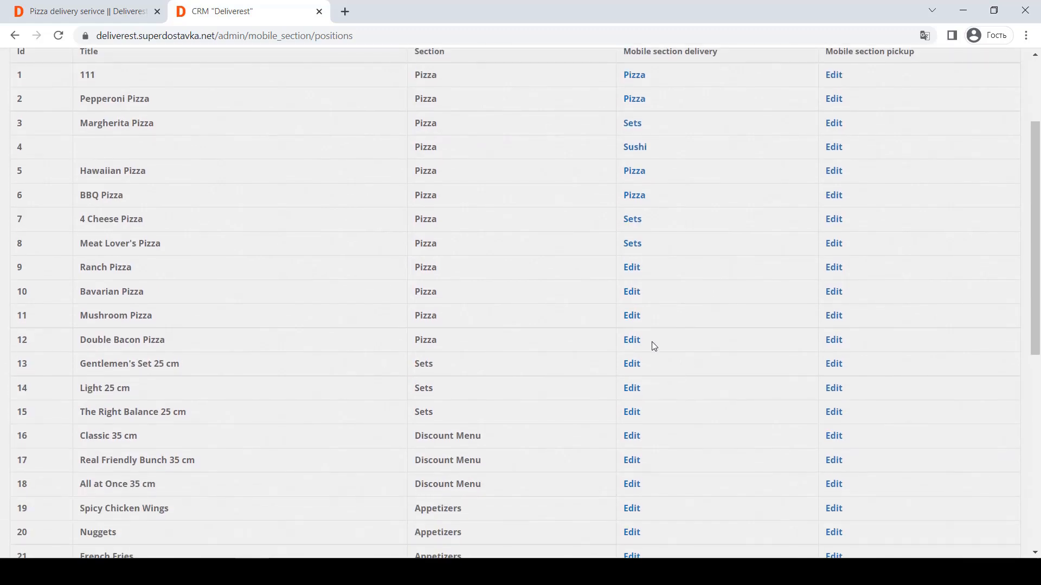
click(632, 316)
click(635, 319)
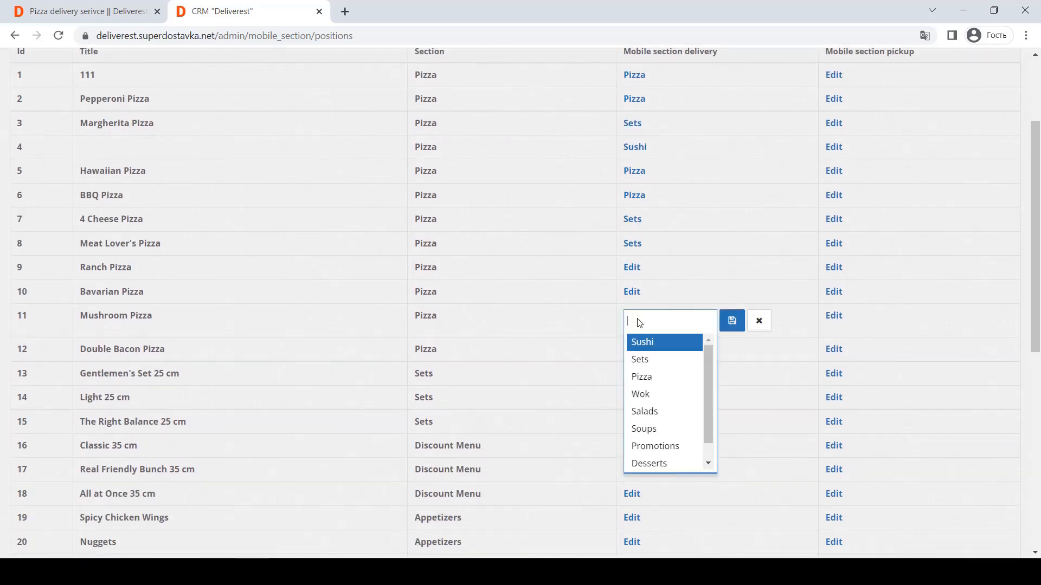
click(640, 357)
click(729, 324)
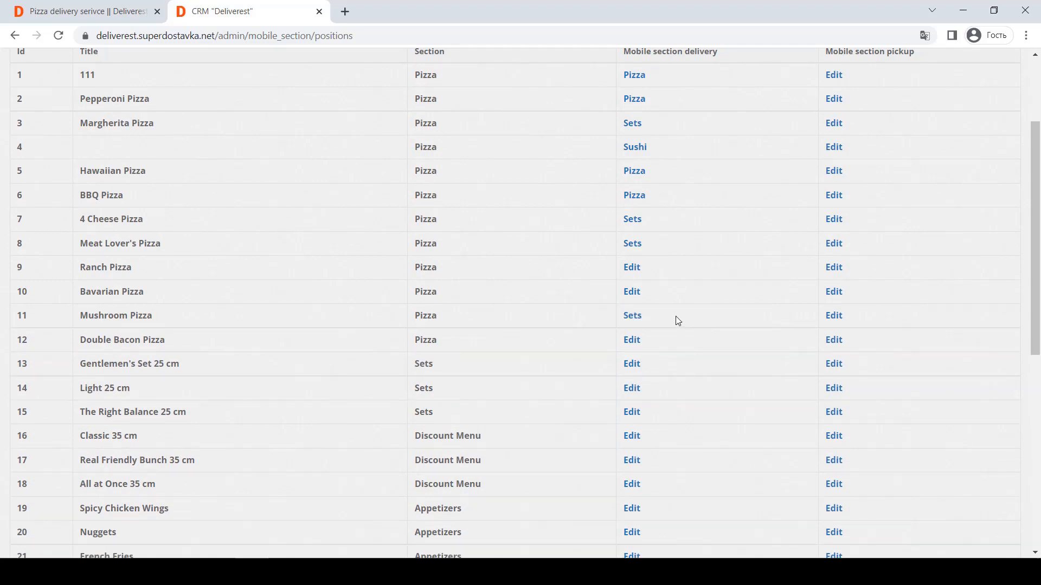
Turn on sorting for the mobile sections and reorder the list to begin with Pizza, Salads and Sushi.
scroll(677, 312, up, 2)
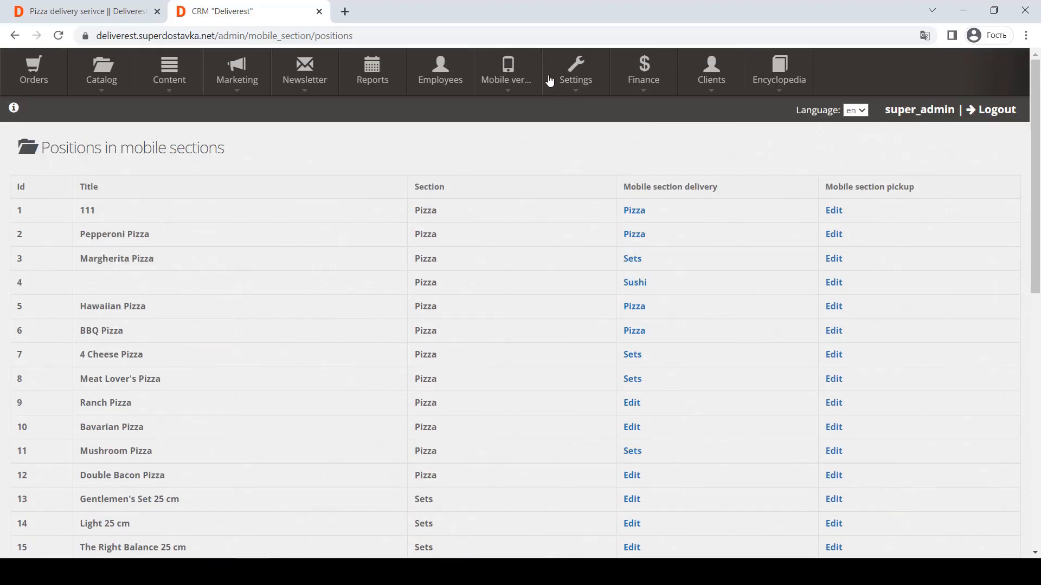
mouse_move(507, 80)
click(502, 106)
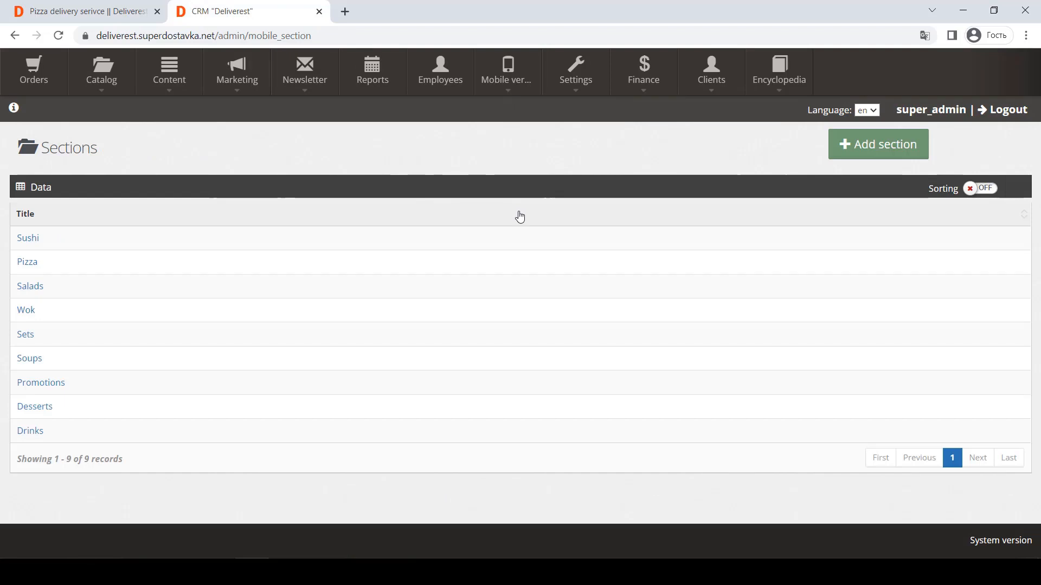
click(976, 189)
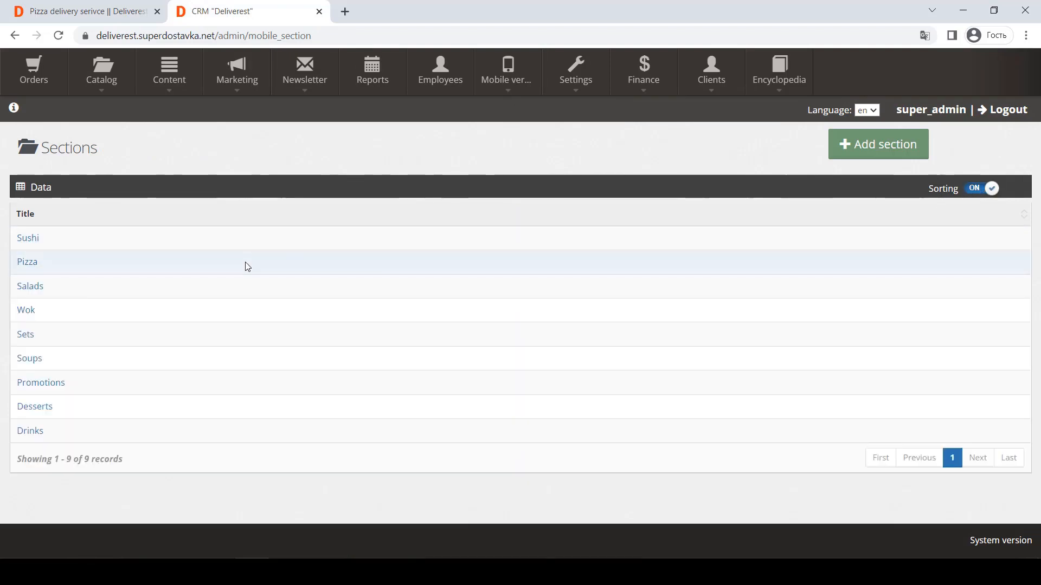
drag(245, 264, 243, 280)
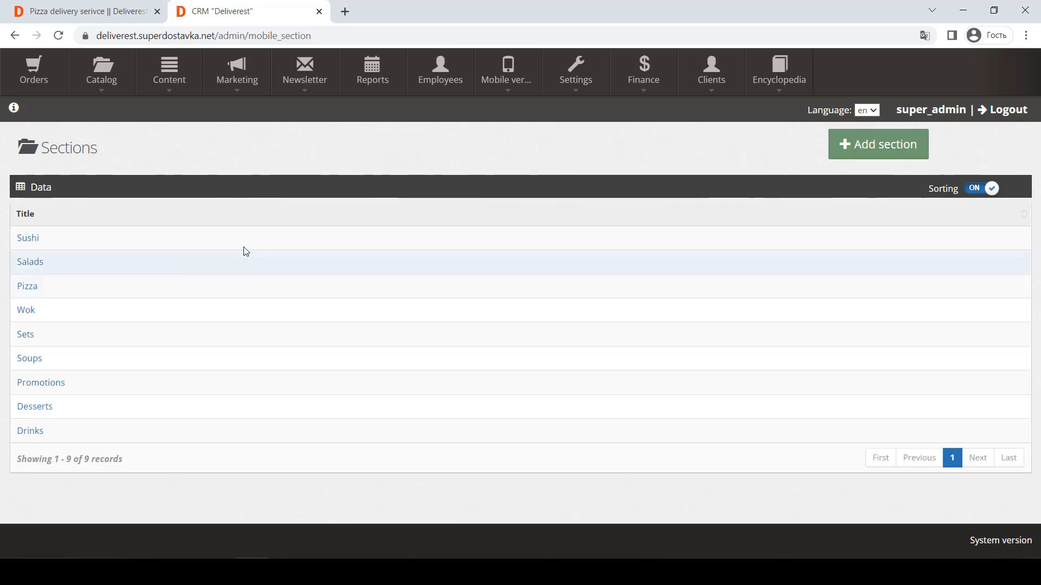
mouse_move(242, 239)
mouse_down()
mouse_move(245, 263)
mouse_move(230, 272)
mouse_move(233, 250)
mouse_up()
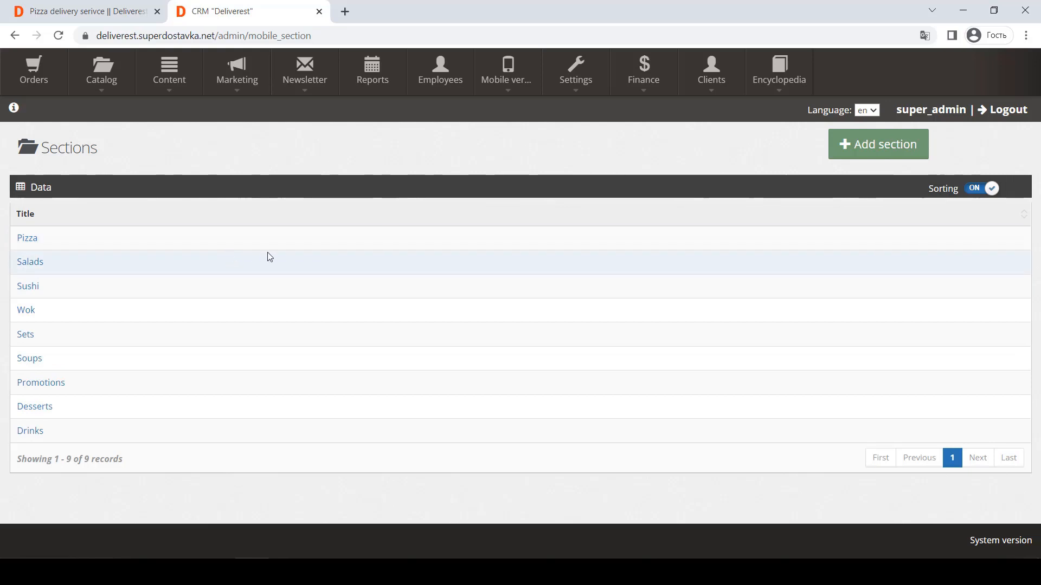